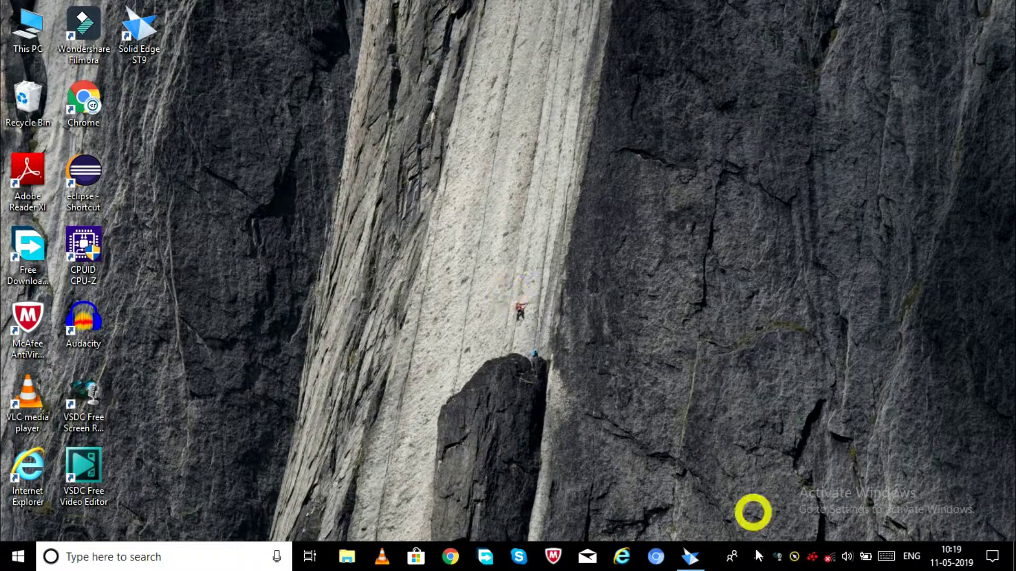
# - Restore the Solid Edge window and show the application menu's Open page with recent files
pyautogui.click(690, 556)
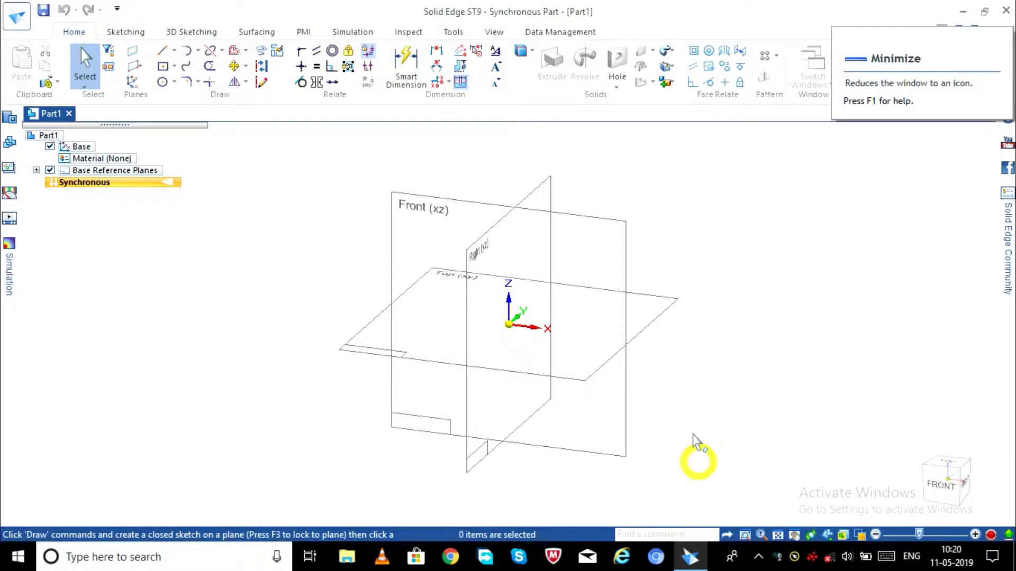
pyautogui.click(16, 15)
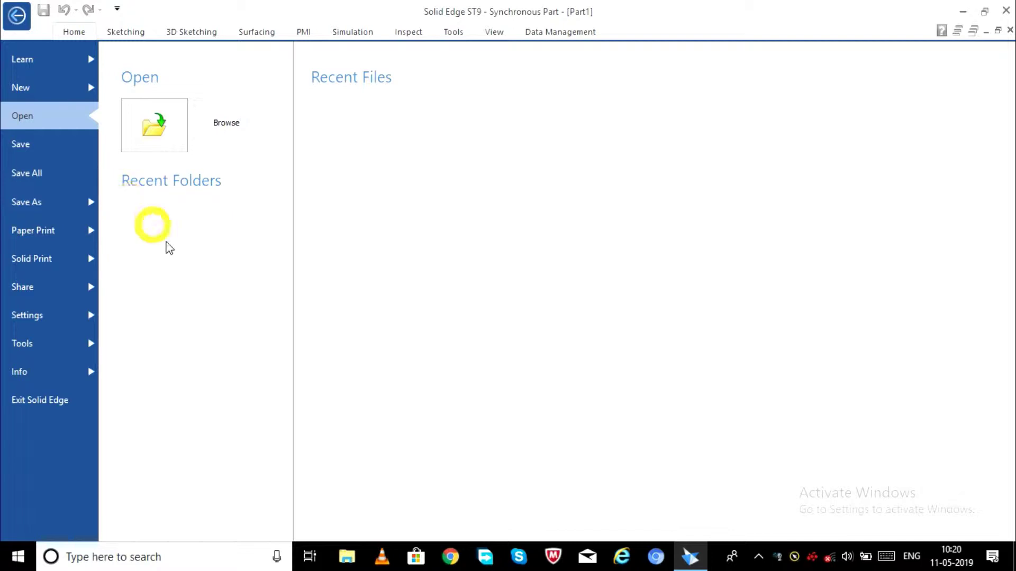
# - Create a new part, Part2, from the iso metric part.par template
pyautogui.click(36, 94)
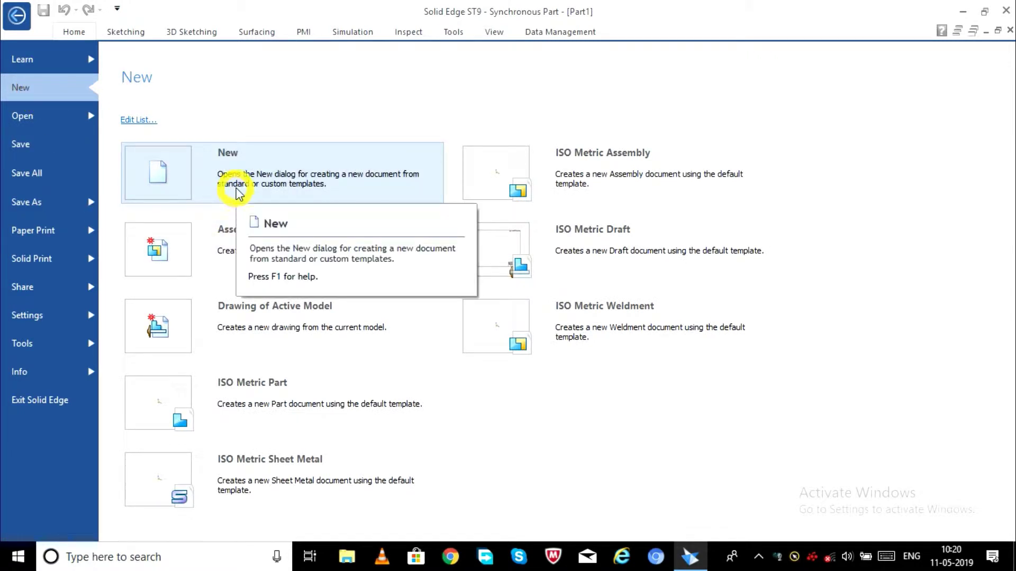
pyautogui.click(201, 180)
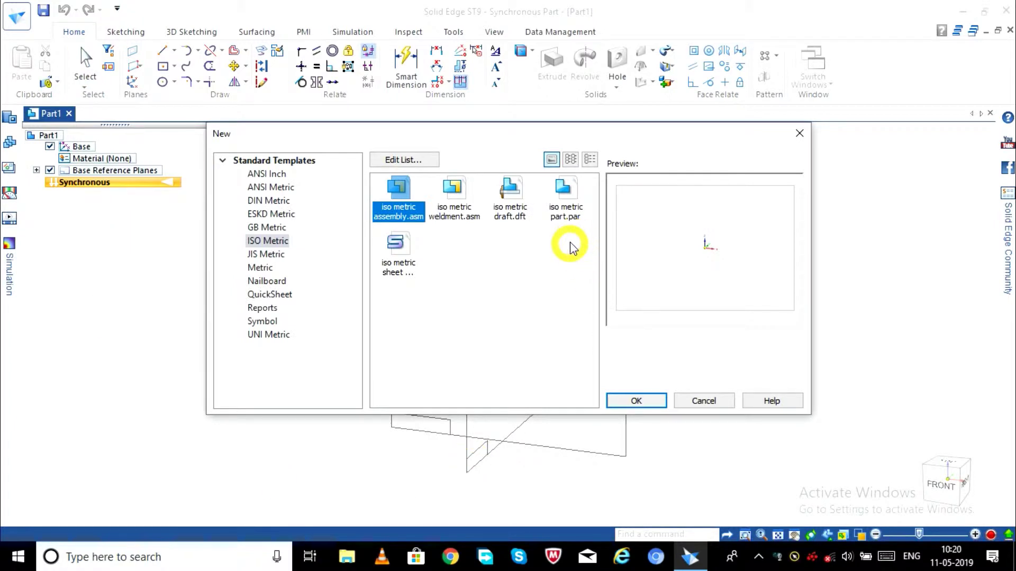
pyautogui.click(565, 204)
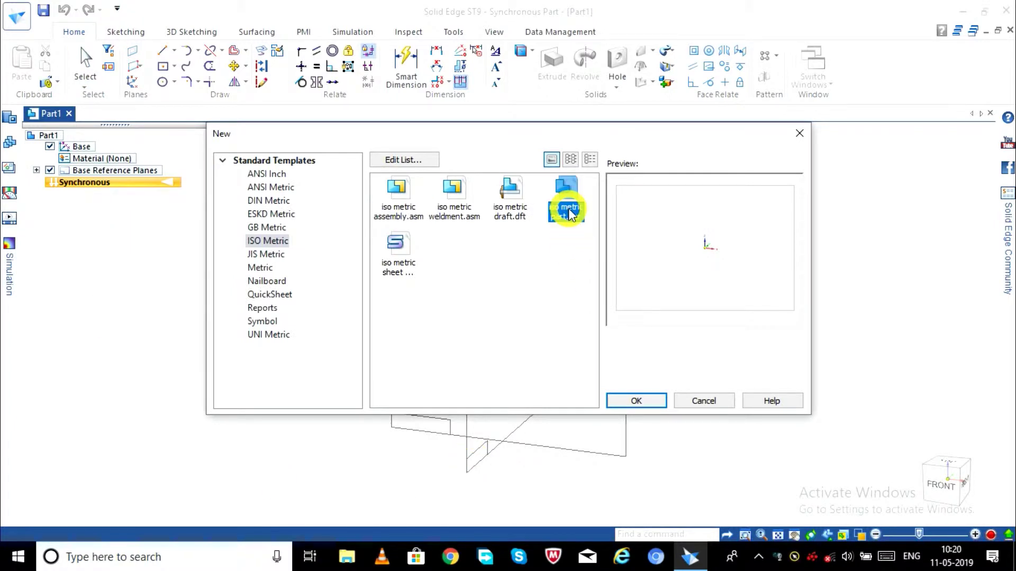
pyautogui.click(640, 401)
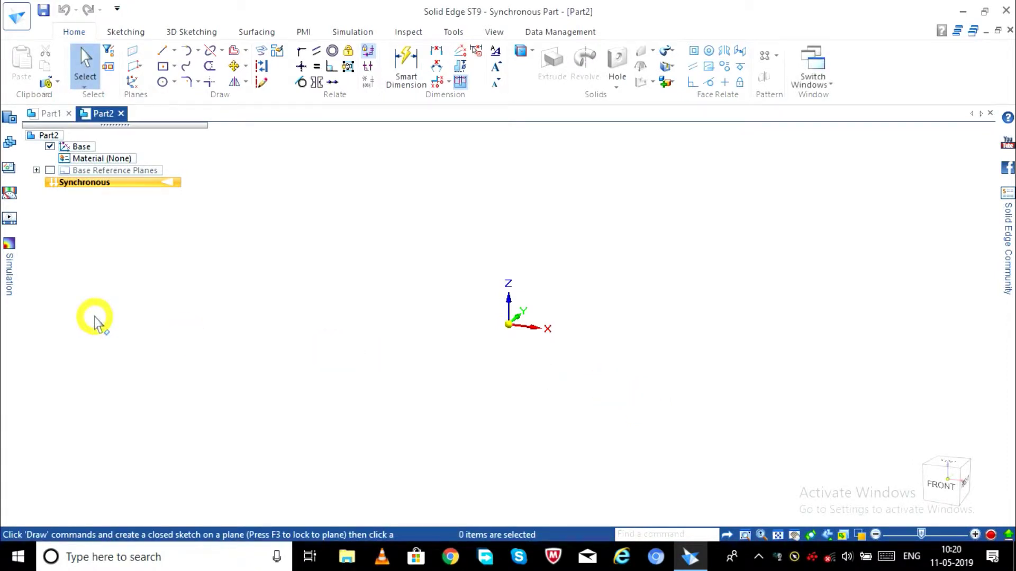
# - Display the base reference planes and view the Front (xz) plane straight on
pyautogui.click(50, 171)
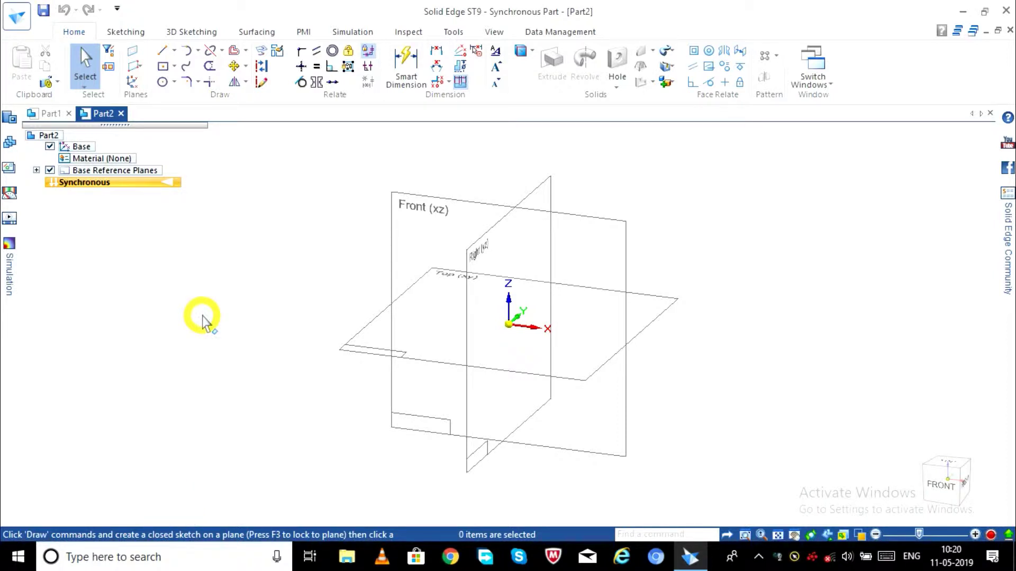
pyautogui.click(388, 263)
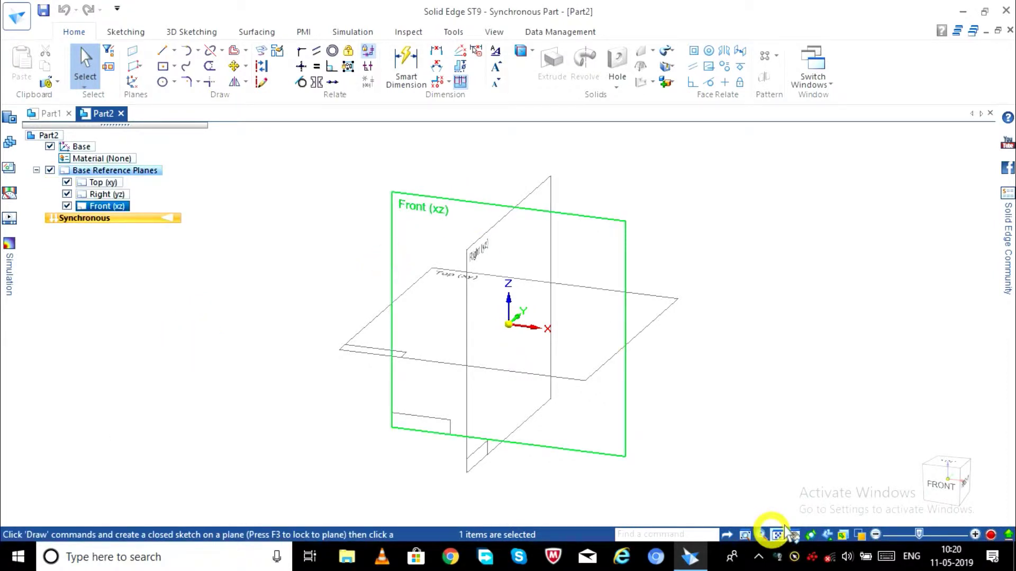
pyautogui.moveTo(943, 484)
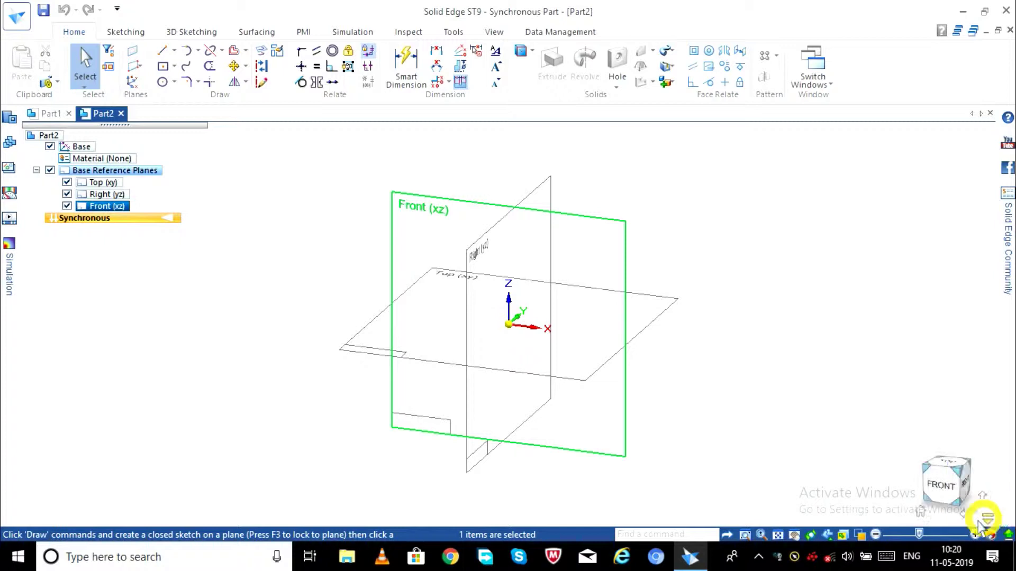
pyautogui.click(939, 485)
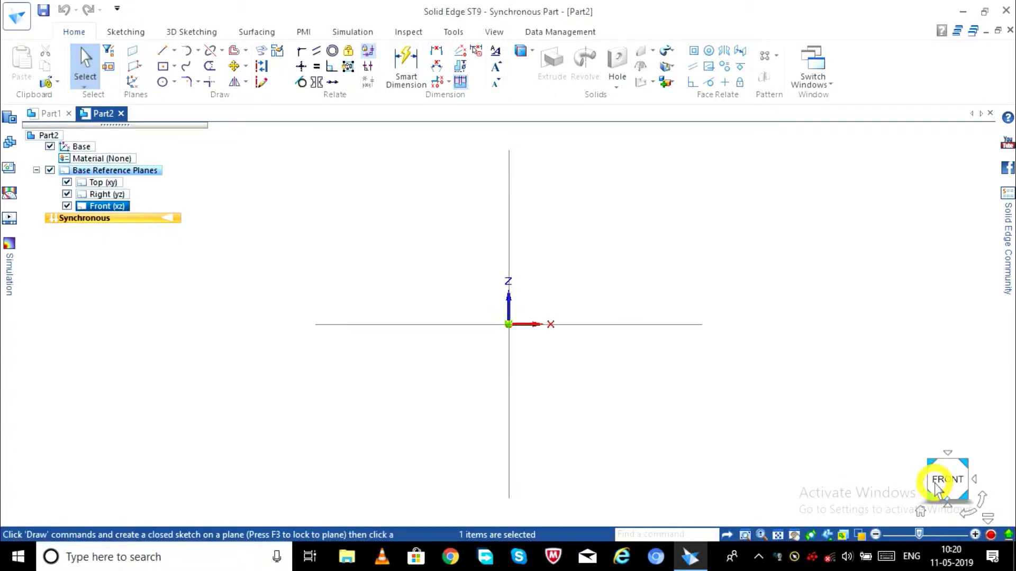
pyautogui.press('Escape')
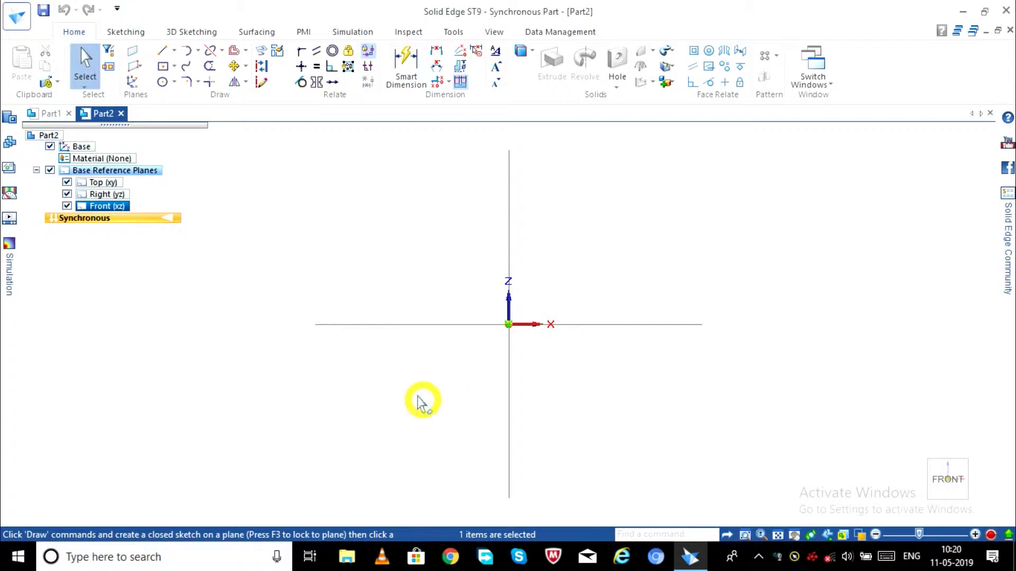
# - Draw a 35 mm horizontal line at 0 degrees on the Front plane, left of the origin
pyautogui.click(163, 55)
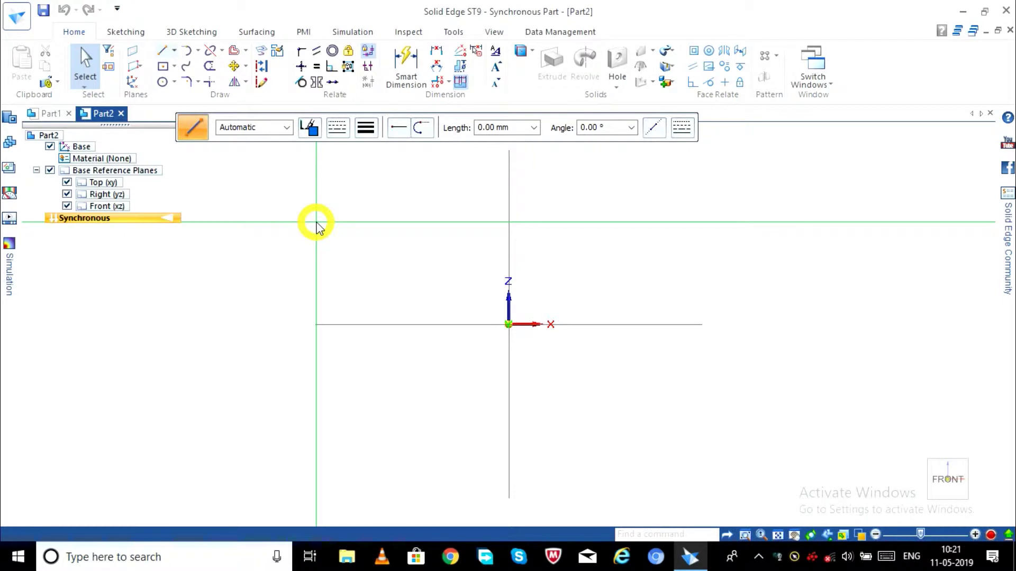
pyautogui.click(316, 222)
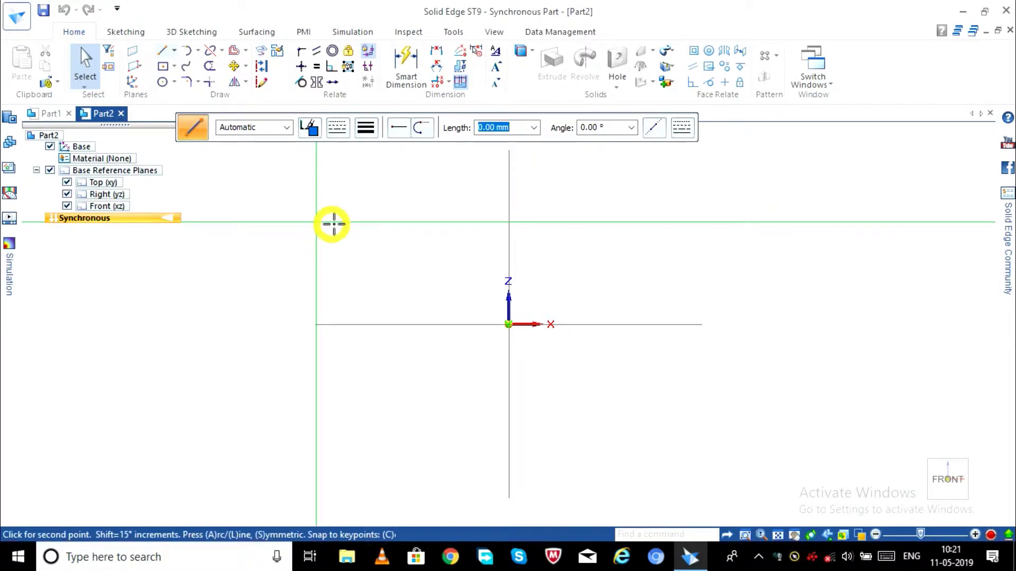
pyautogui.click(407, 222)
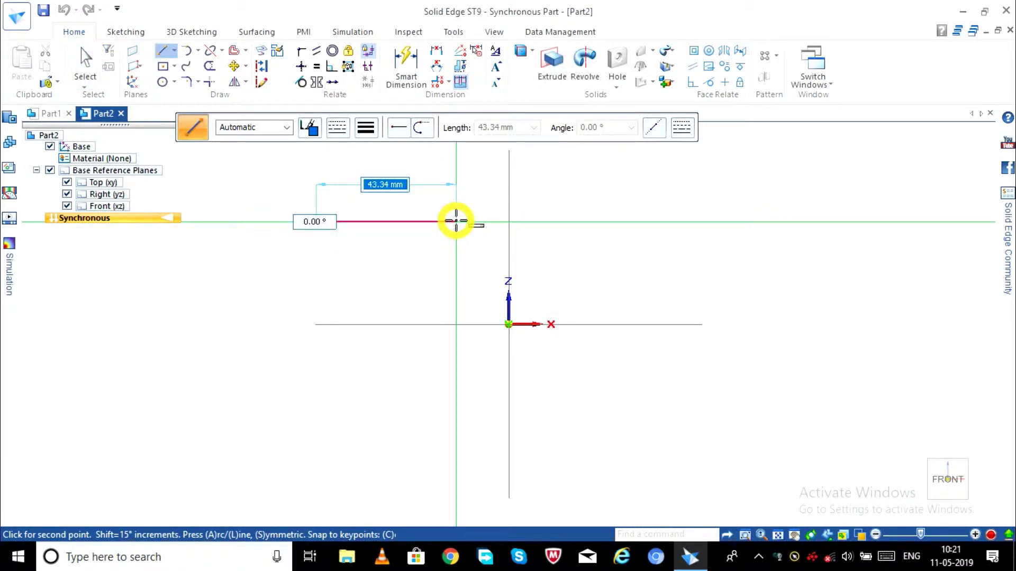
pyautogui.write('35')
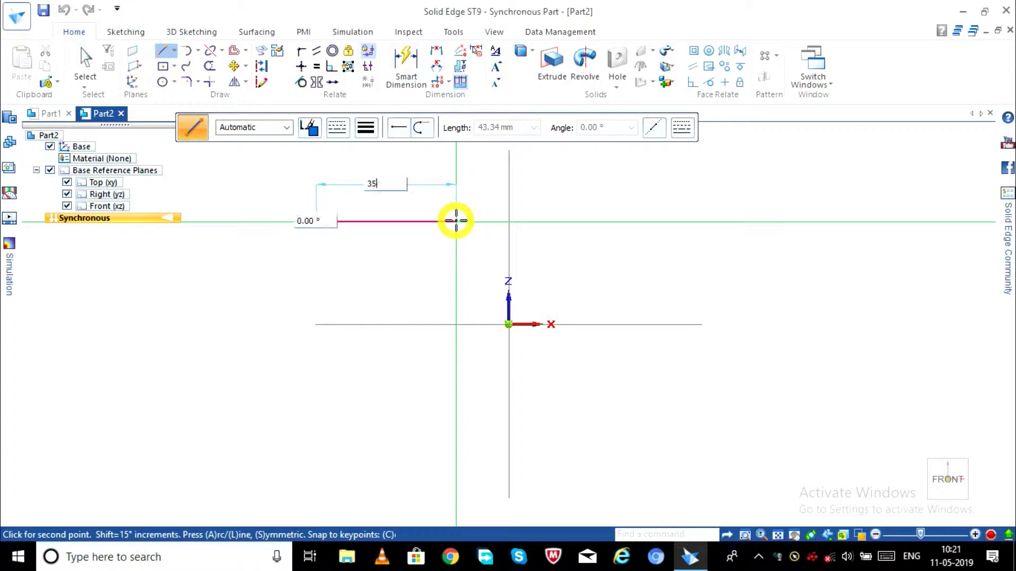
pyautogui.press('Tab')
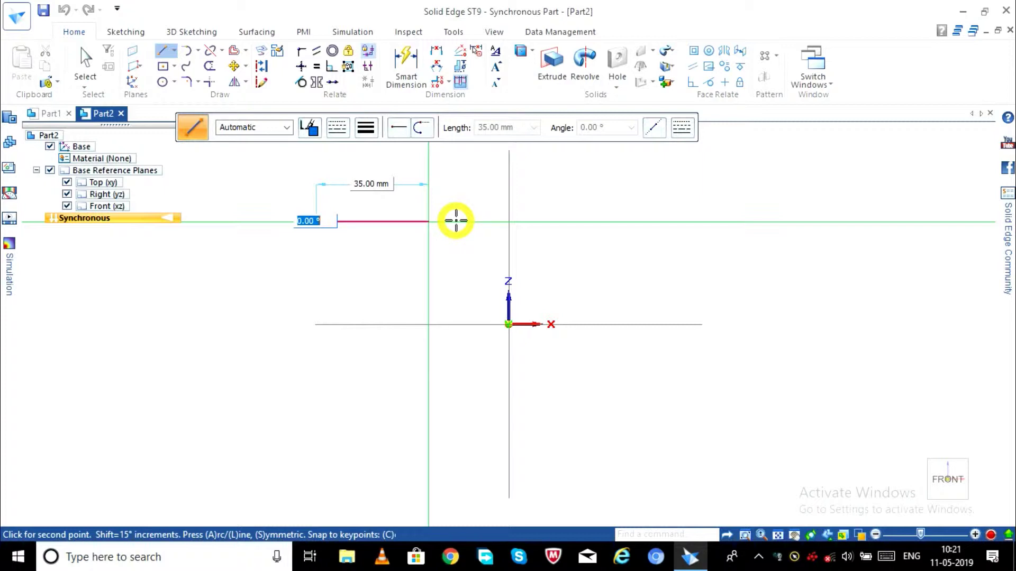
pyautogui.write('8.8')
pyautogui.press('Return')
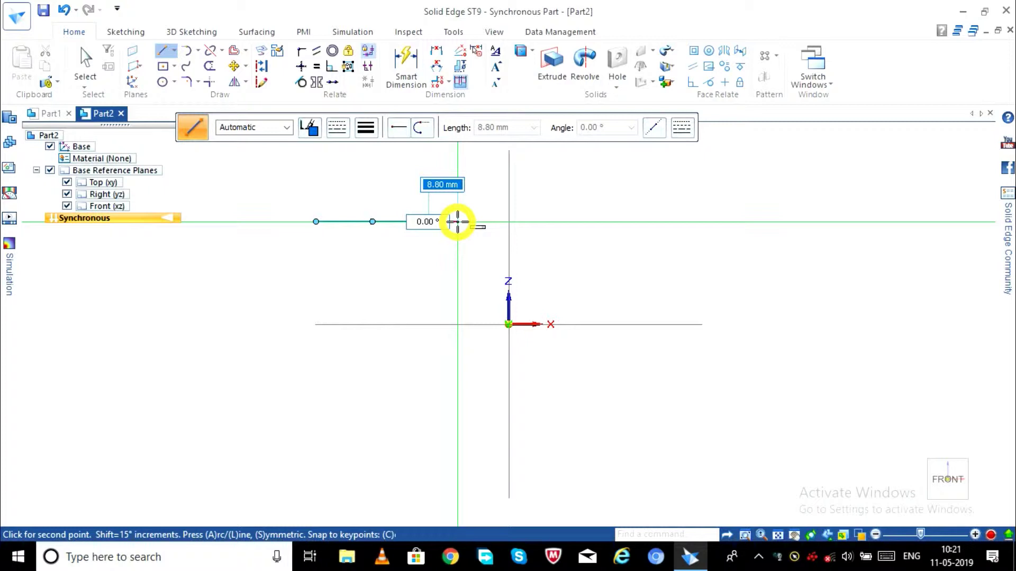
pyautogui.click(458, 221)
pyautogui.press('Escape')
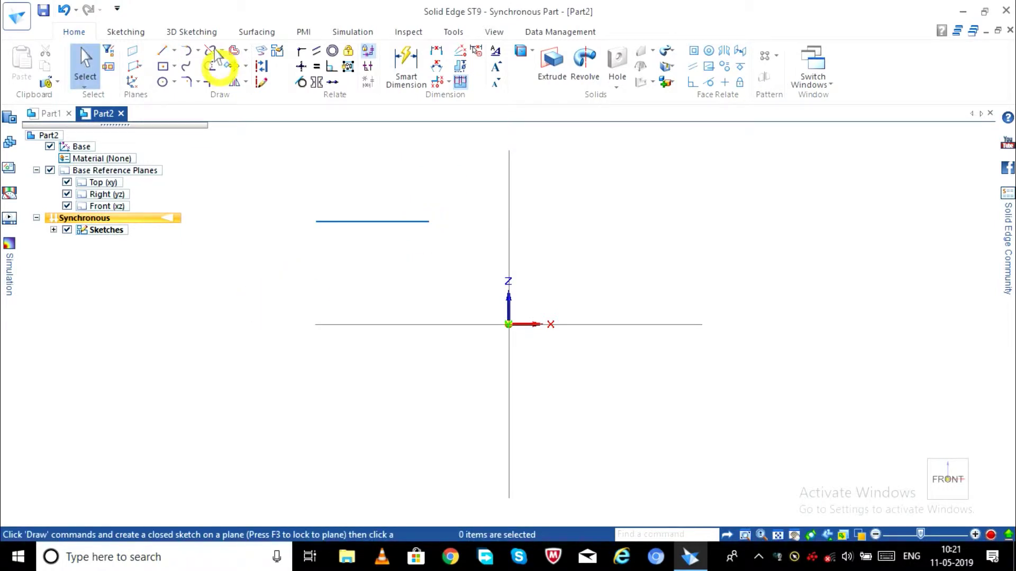
# - Draw a 31.35 by 23.97 mm centre-point rectangle below the 35 mm line
pyautogui.click(175, 69)
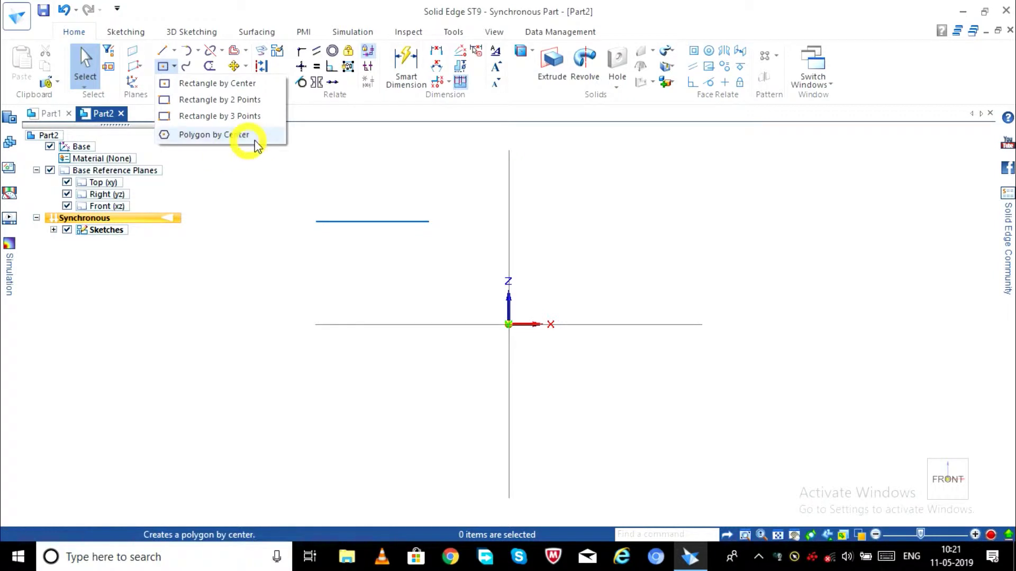
pyautogui.click(233, 85)
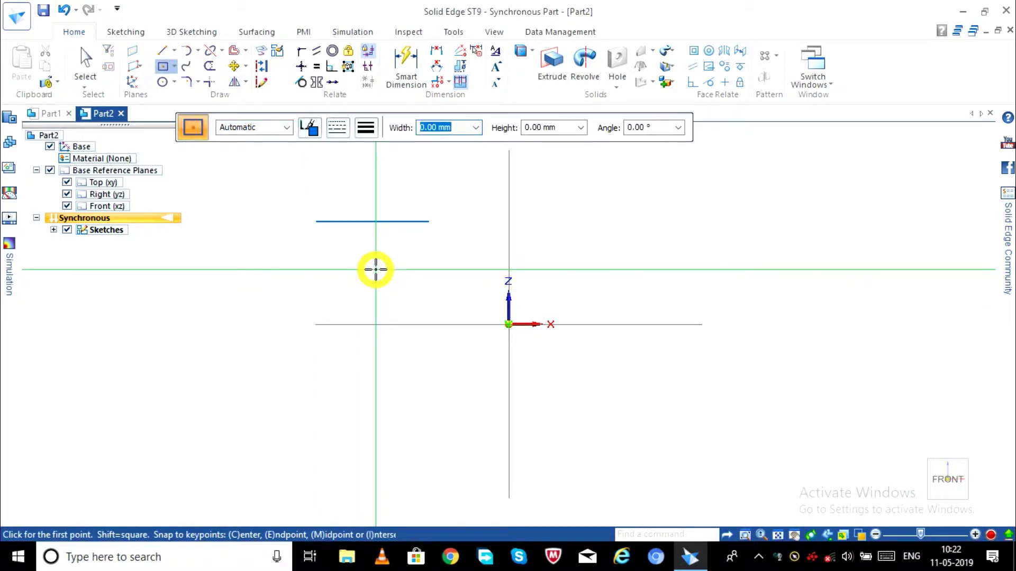
pyautogui.click(376, 270)
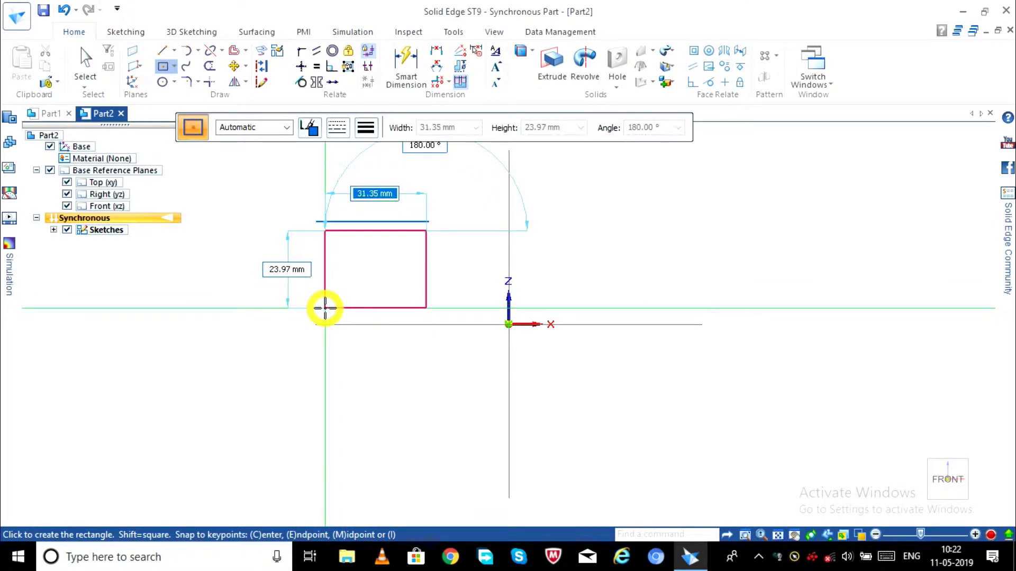
pyautogui.click(325, 308)
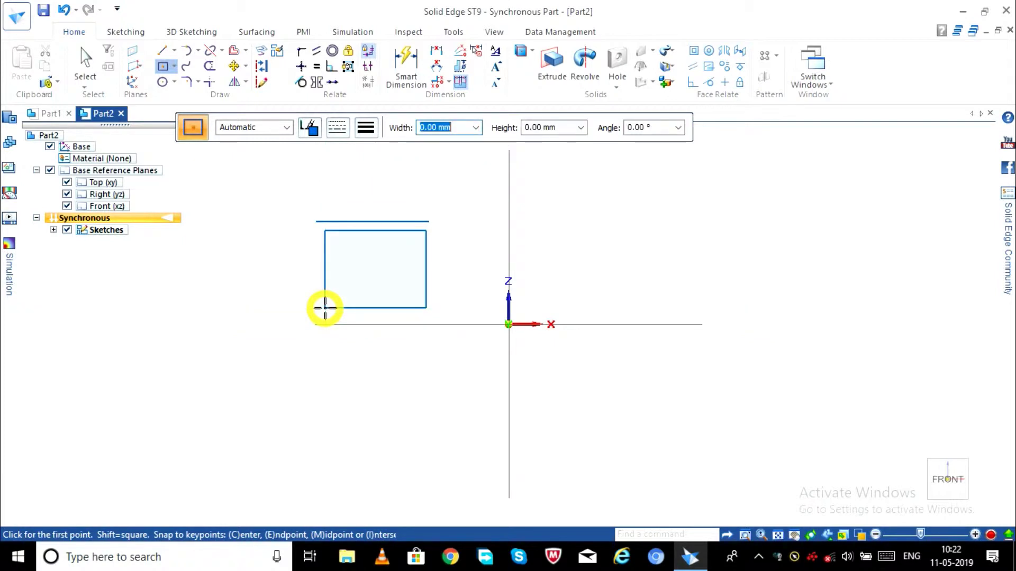
pyautogui.press('Escape')
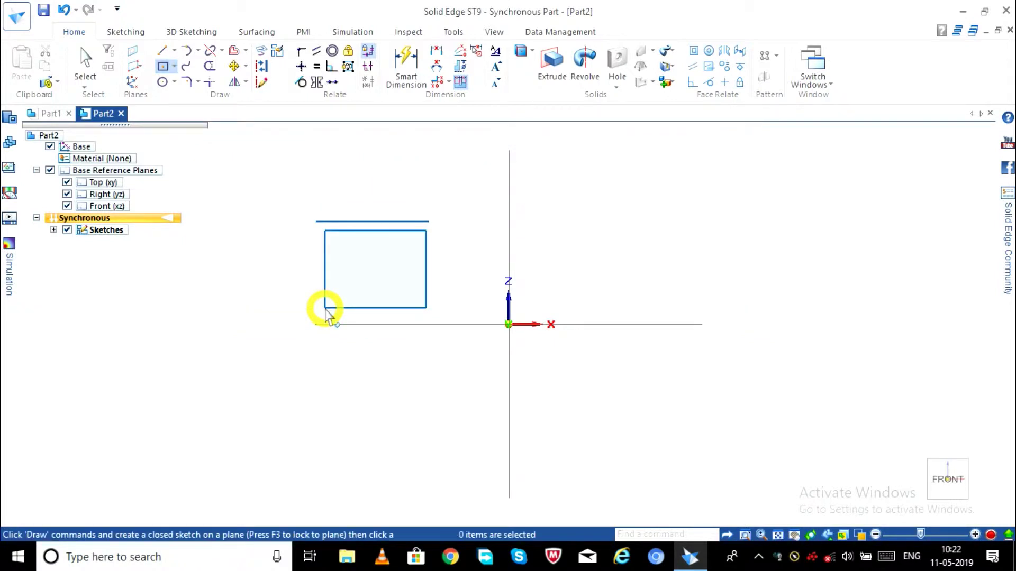
# - Draw a 47.02 by 27.43 mm two-corner rectangle right of the vertical axis
pyautogui.click(174, 67)
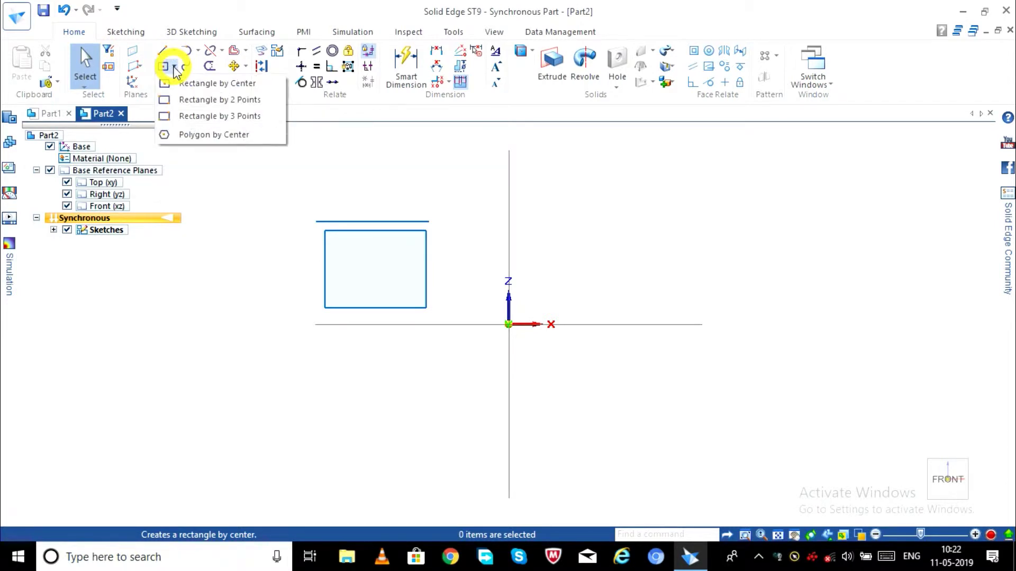
pyautogui.click(220, 101)
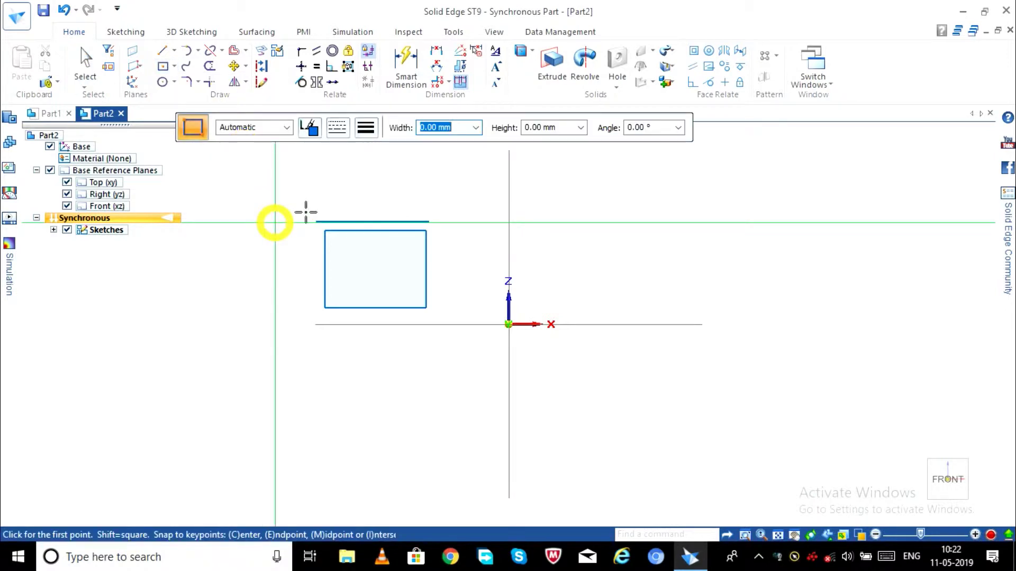
pyautogui.click(570, 275)
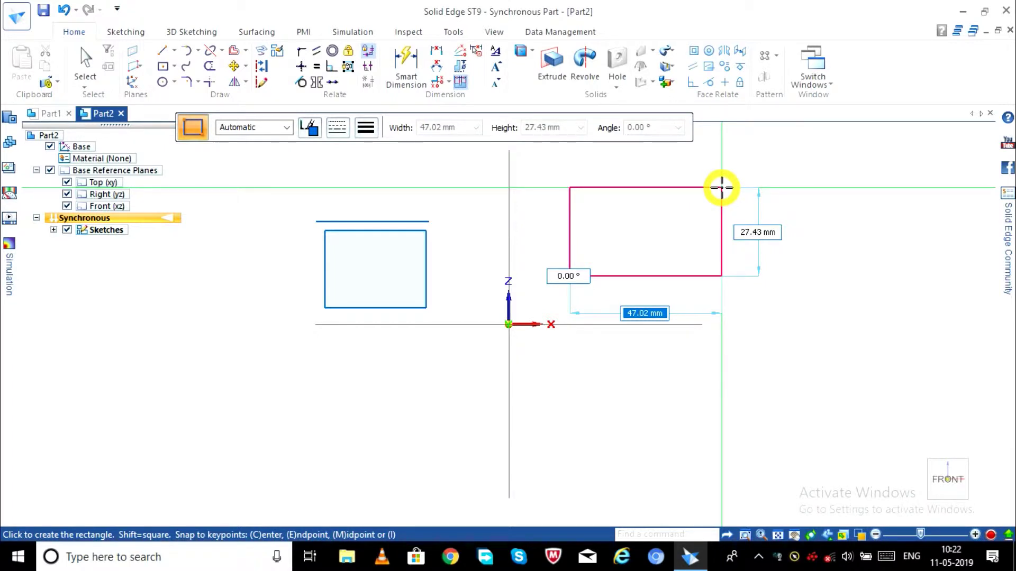
pyautogui.click(721, 187)
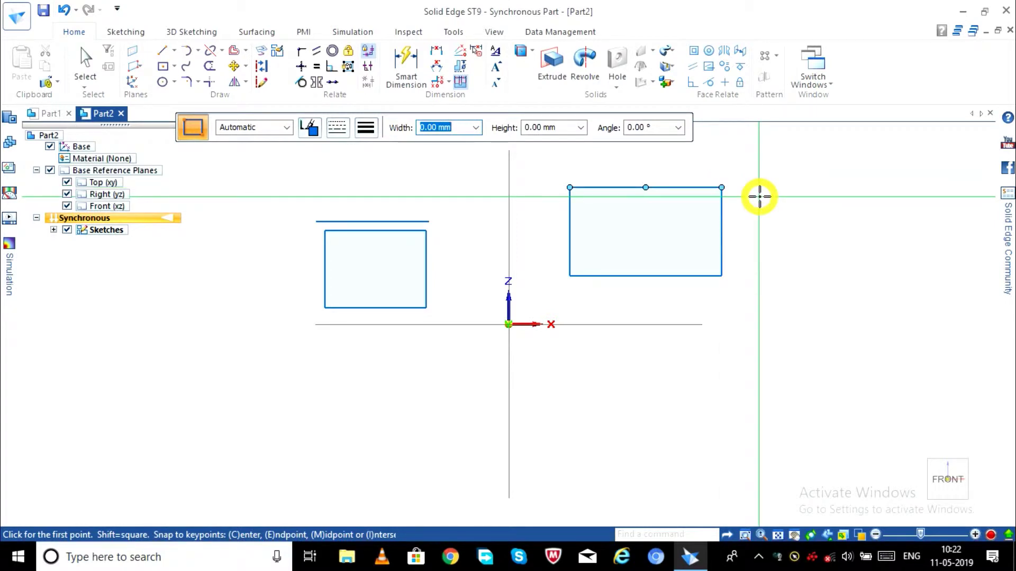
pyautogui.press('Escape')
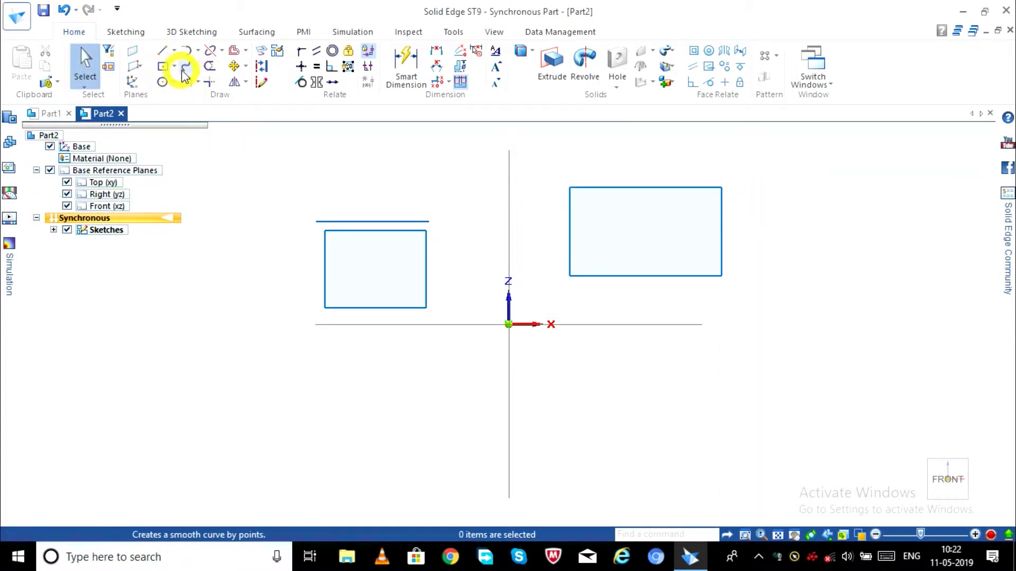
# - Draw a three-point rectangle about 49.10 by 36.65 mm in the lower-left quadrant
pyautogui.click(175, 66)
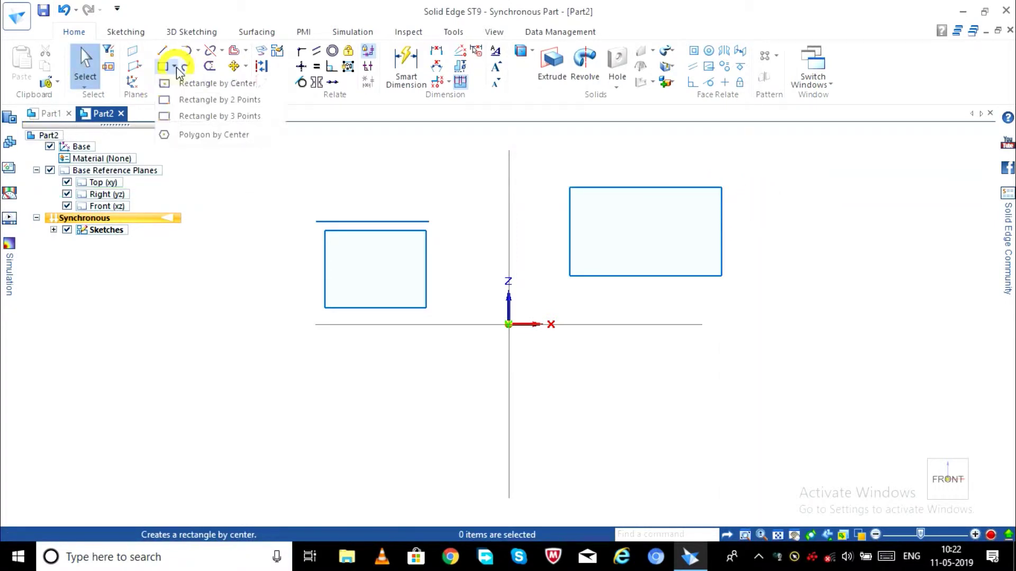
pyautogui.click(185, 118)
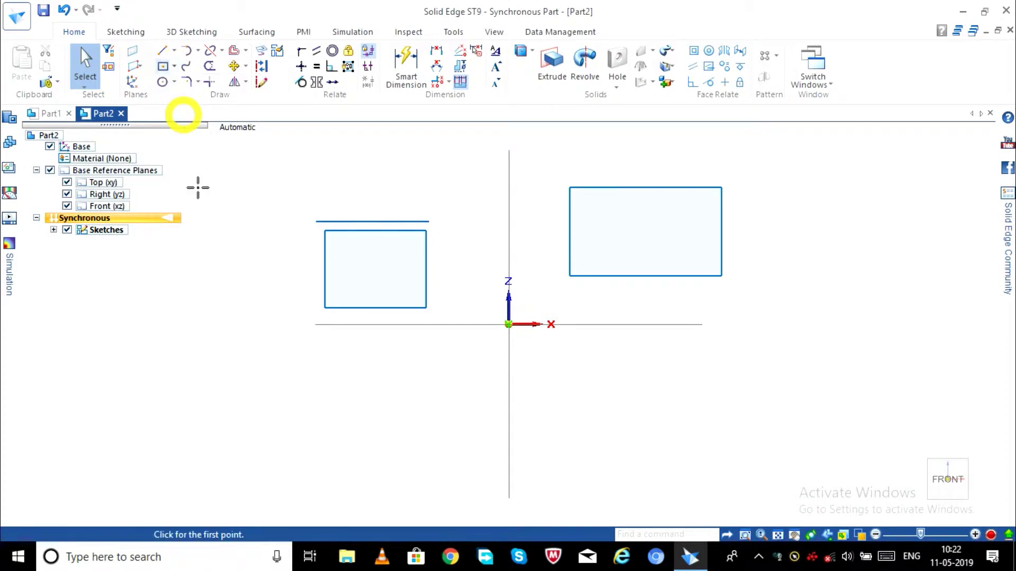
pyautogui.click(306, 467)
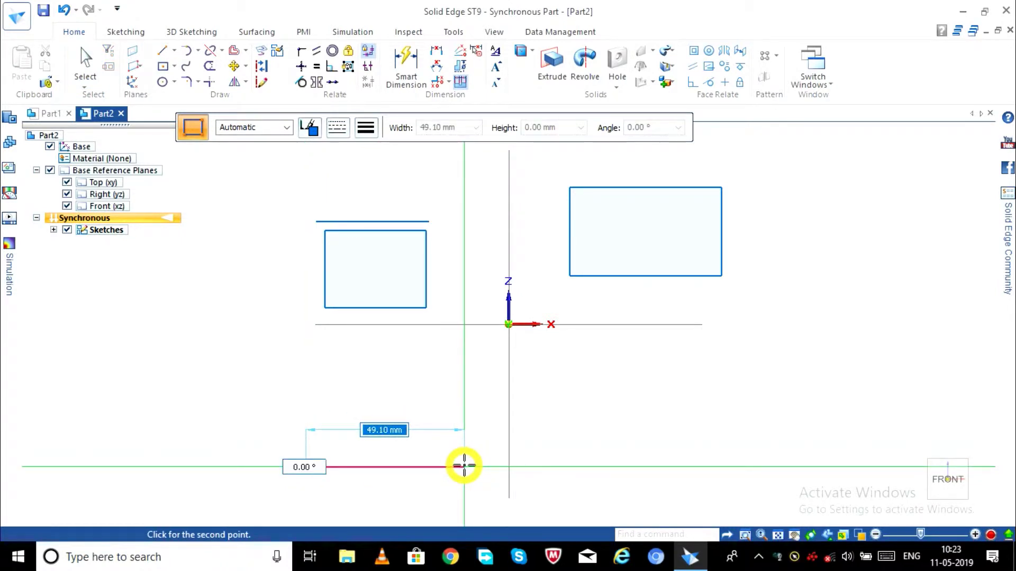
pyautogui.click(464, 465)
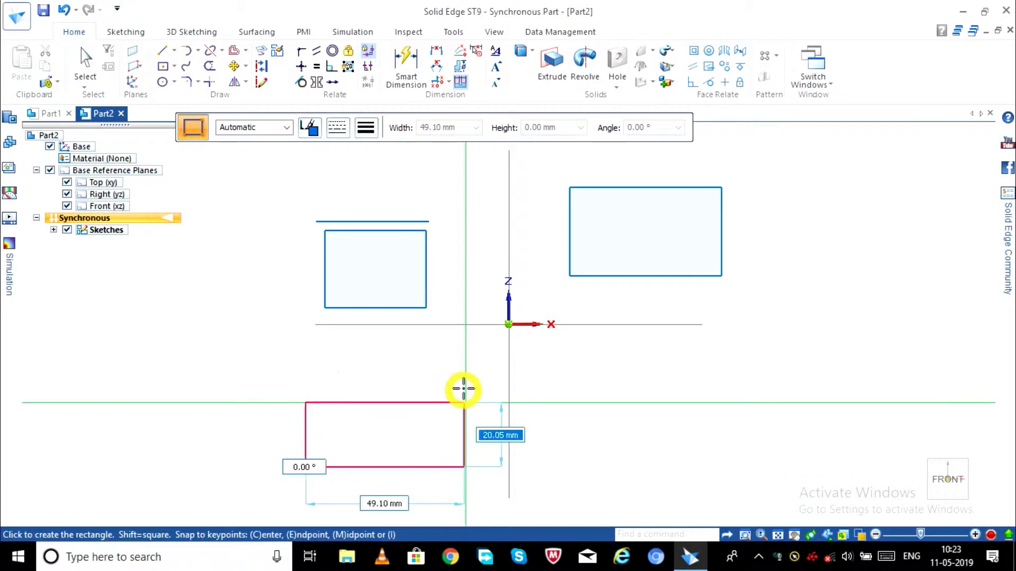
pyautogui.click(464, 347)
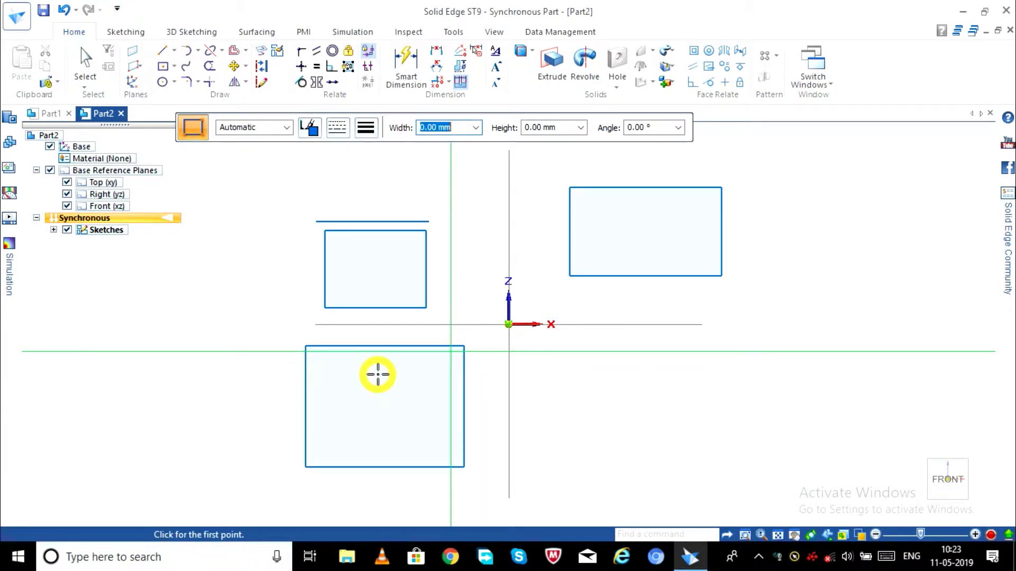
pyautogui.press('Escape')
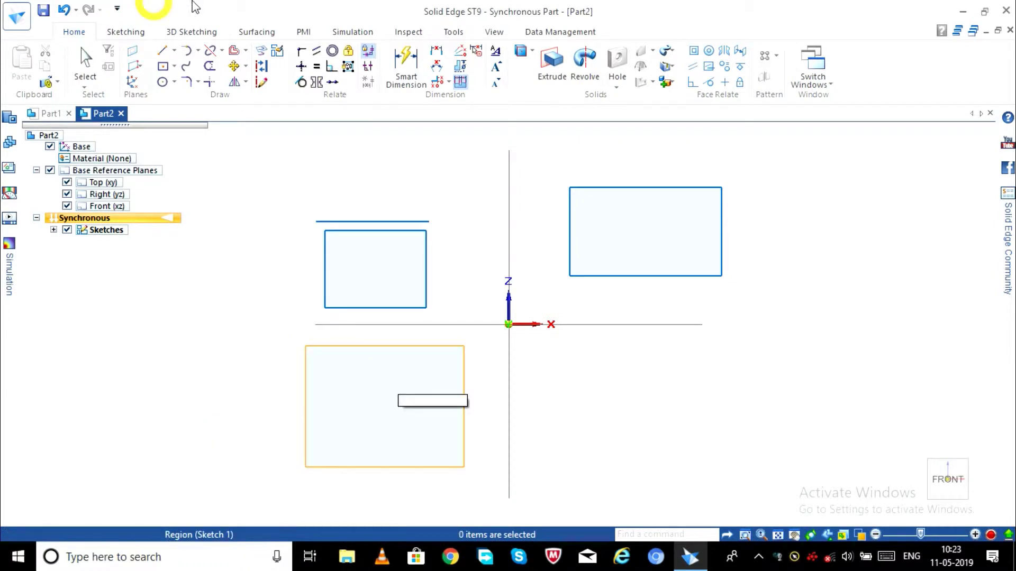
# - Draw a centre-point circle roughly 41 mm in diameter in the lower-right quadrant
pyautogui.click(161, 83)
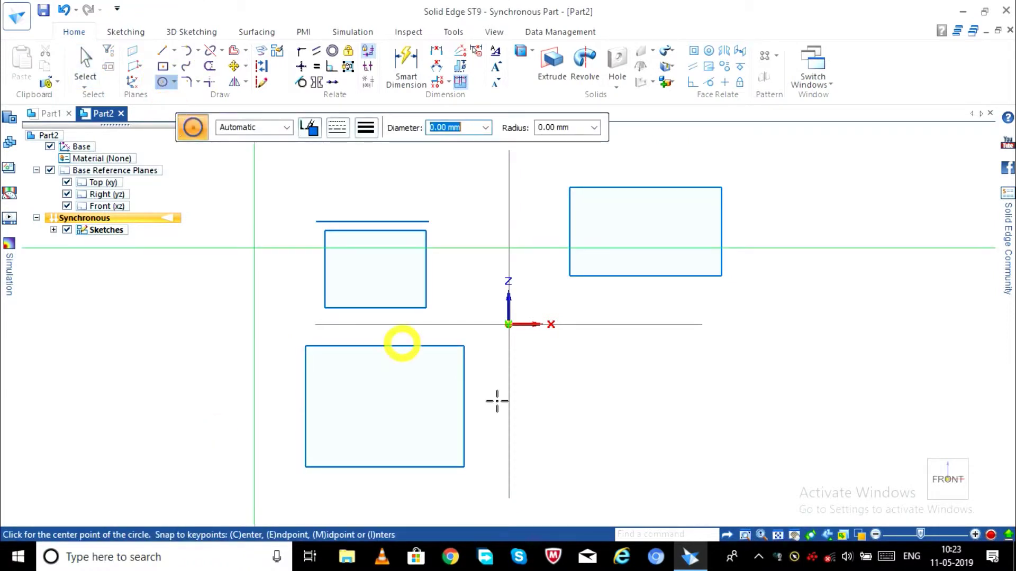
pyautogui.click(646, 407)
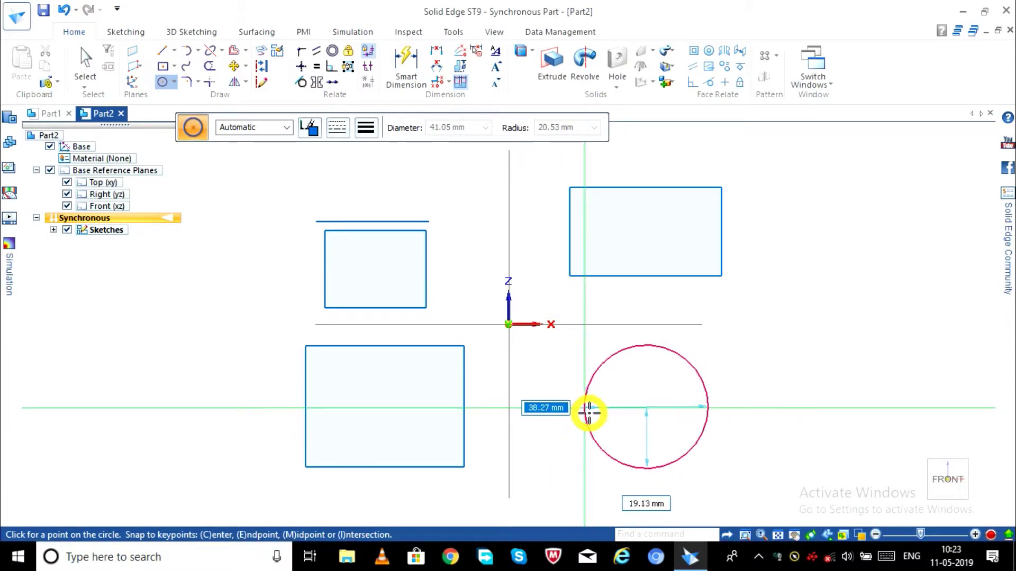
pyautogui.click(580, 408)
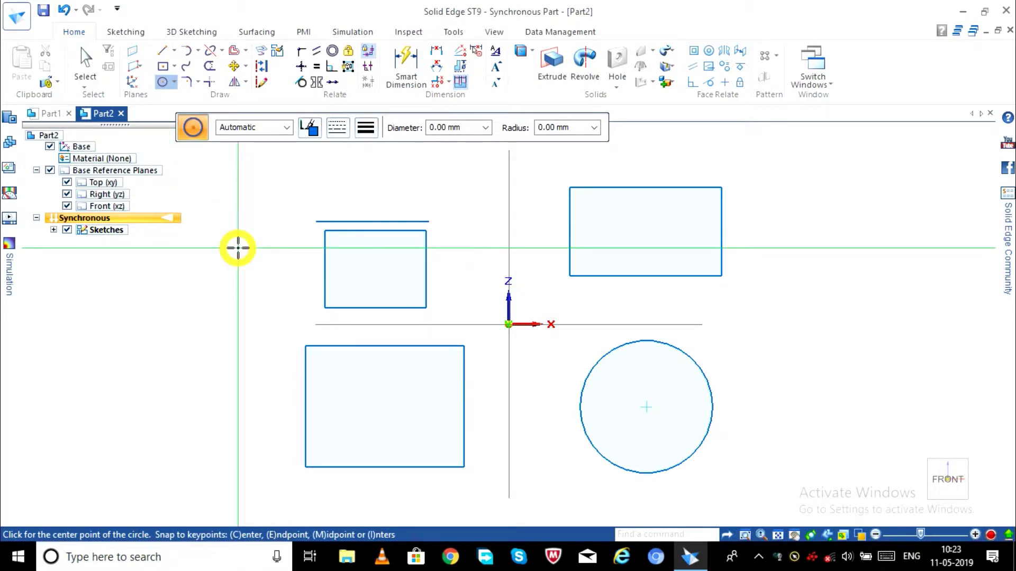
pyautogui.press('Escape')
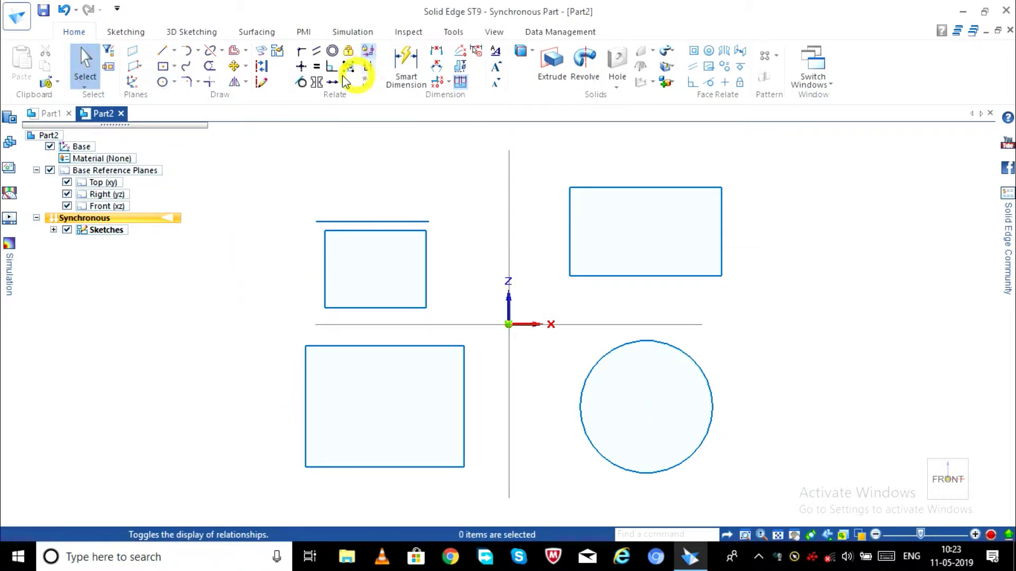
pyautogui.click(197, 83)
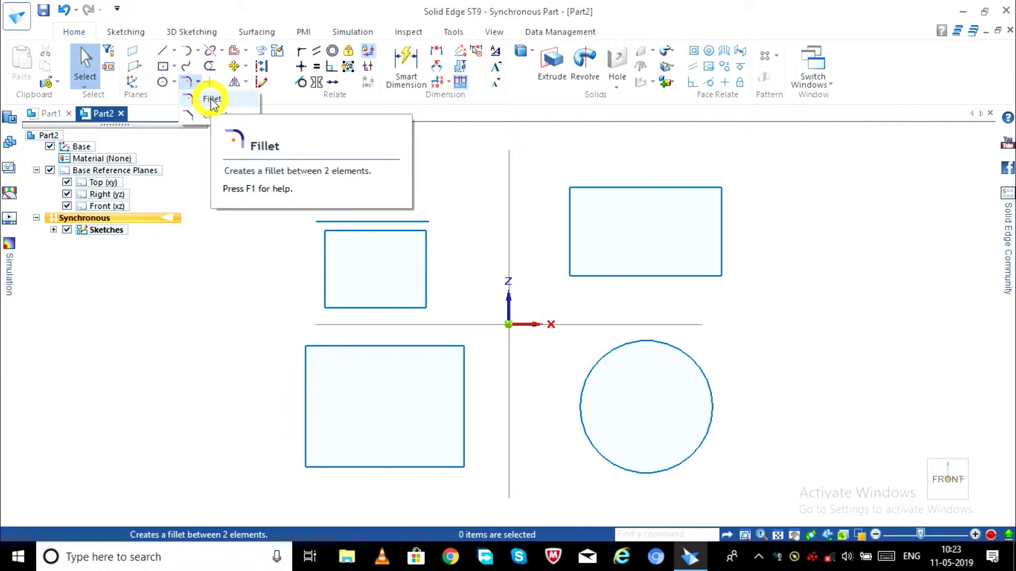
# - Round the upper-left rectangle's top-left corner with a 10 mm fillet
pyautogui.click(212, 101)
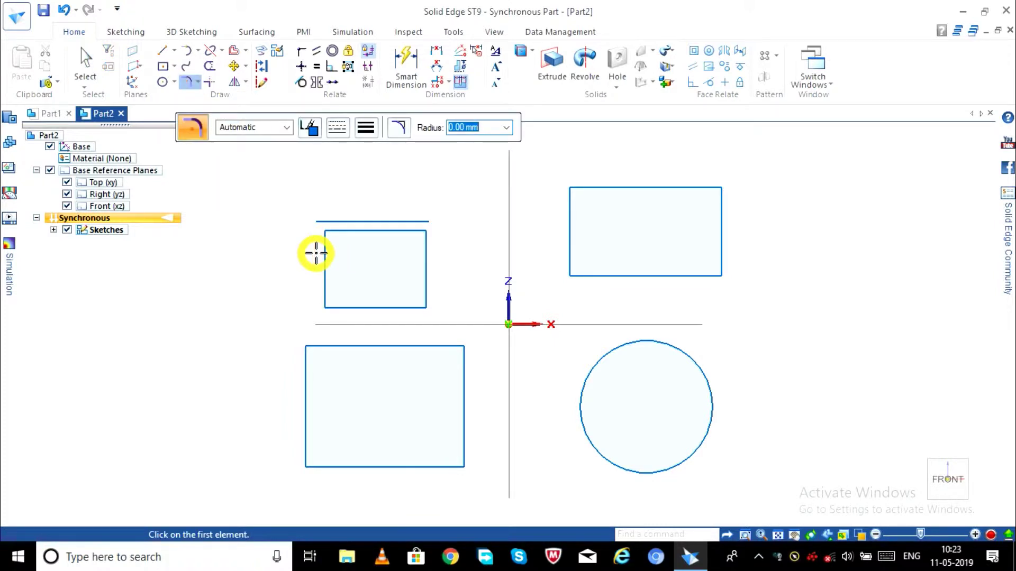
pyautogui.write('10')
pyautogui.press('Return')
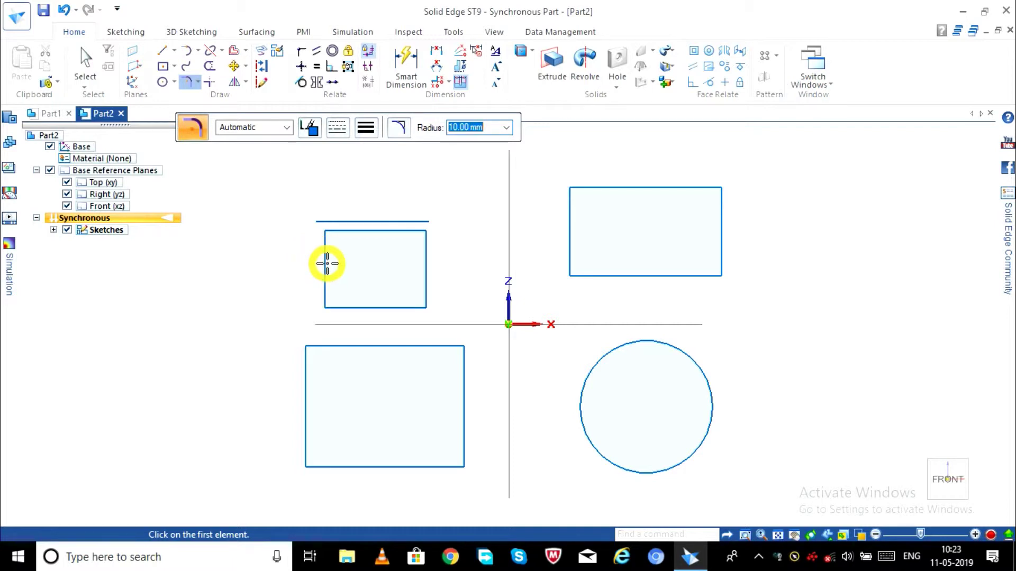
pyautogui.click(325, 263)
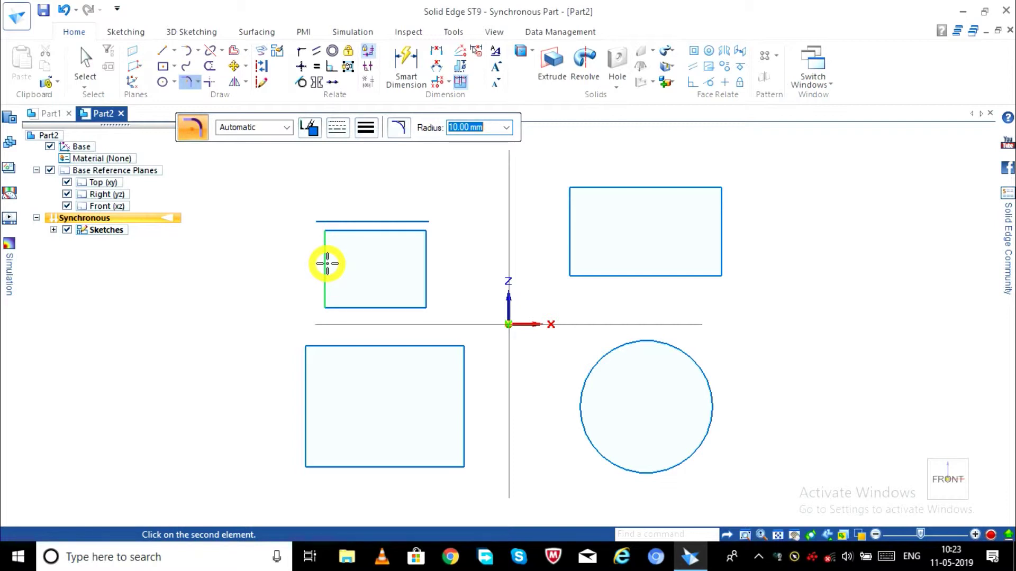
pyautogui.click(367, 234)
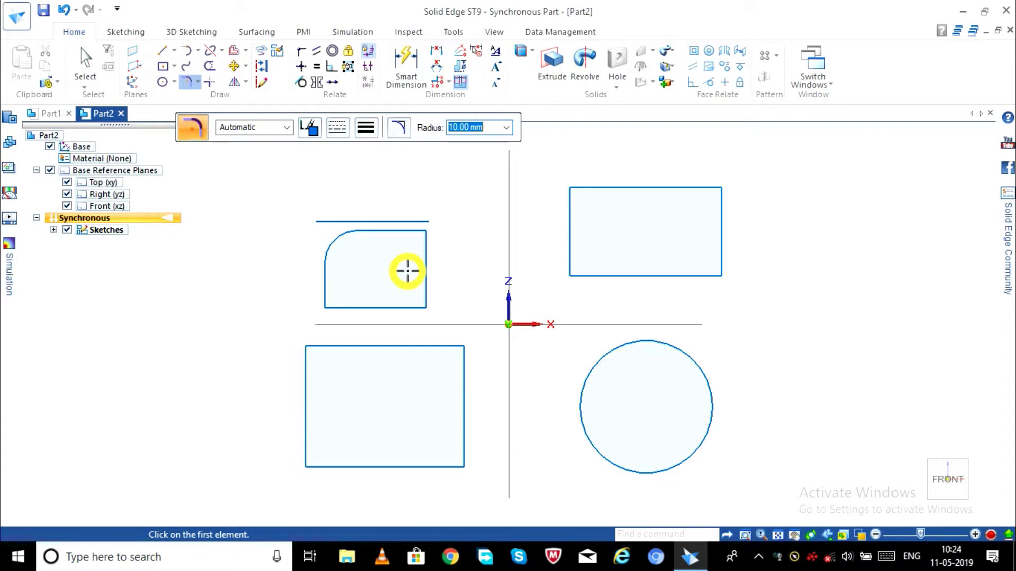
pyautogui.press('Escape')
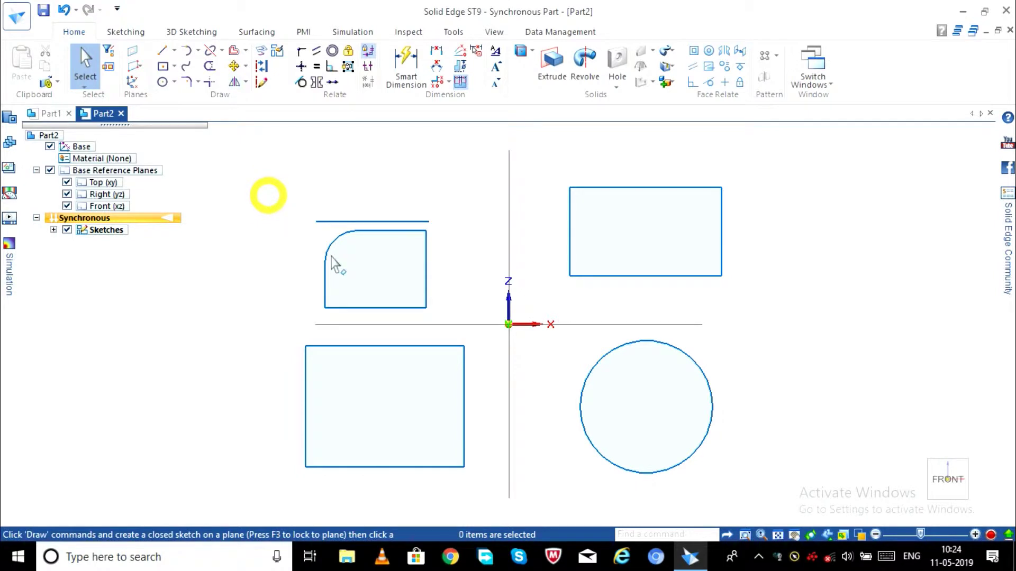
# - Mirror the filleted rectangle about the 35 mm horizontal line above it
pyautogui.click(235, 84)
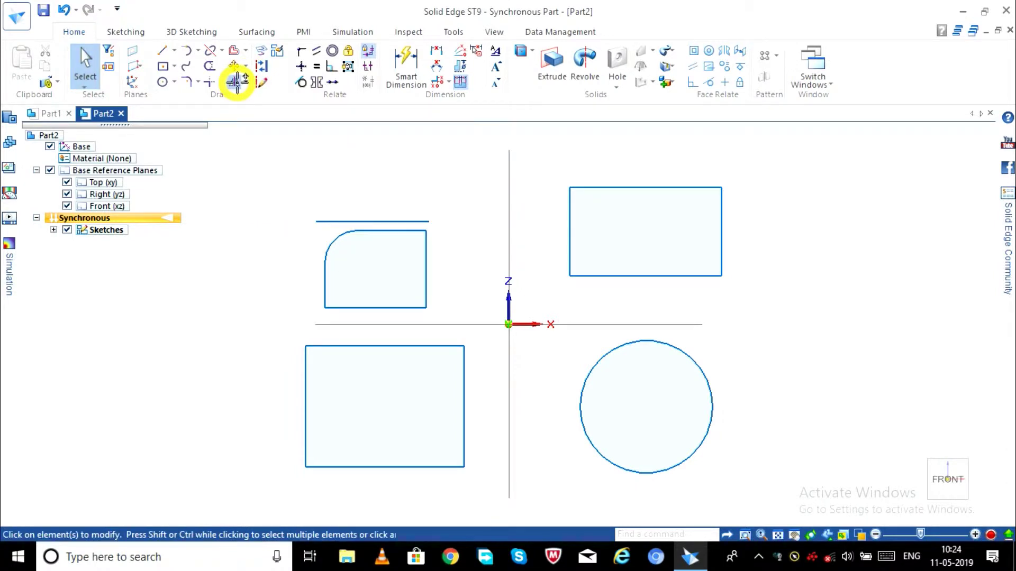
pyautogui.moveTo(451, 311); pyautogui.dragTo(286, 230)
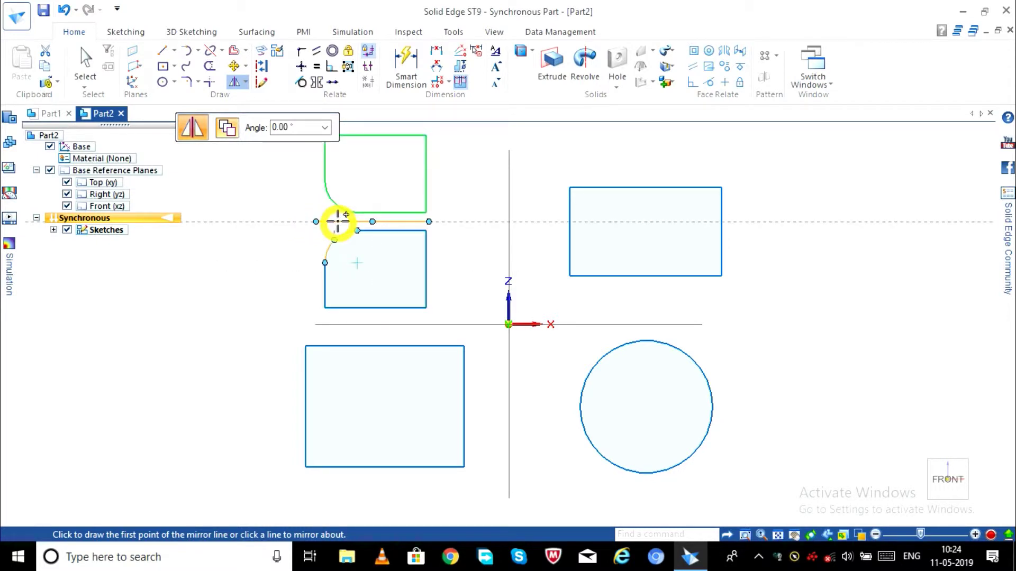
pyautogui.click(338, 221)
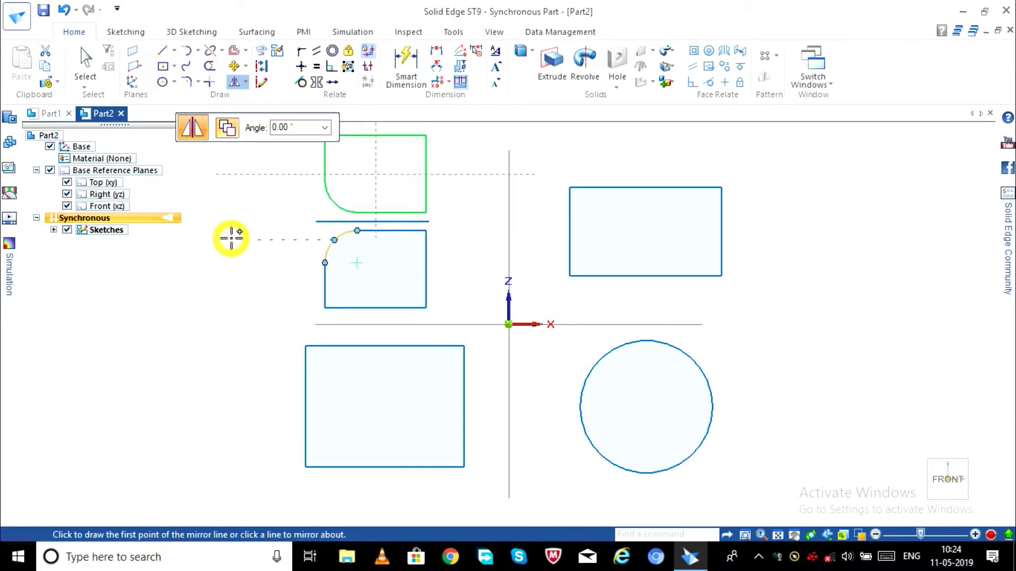
pyautogui.press('Escape')
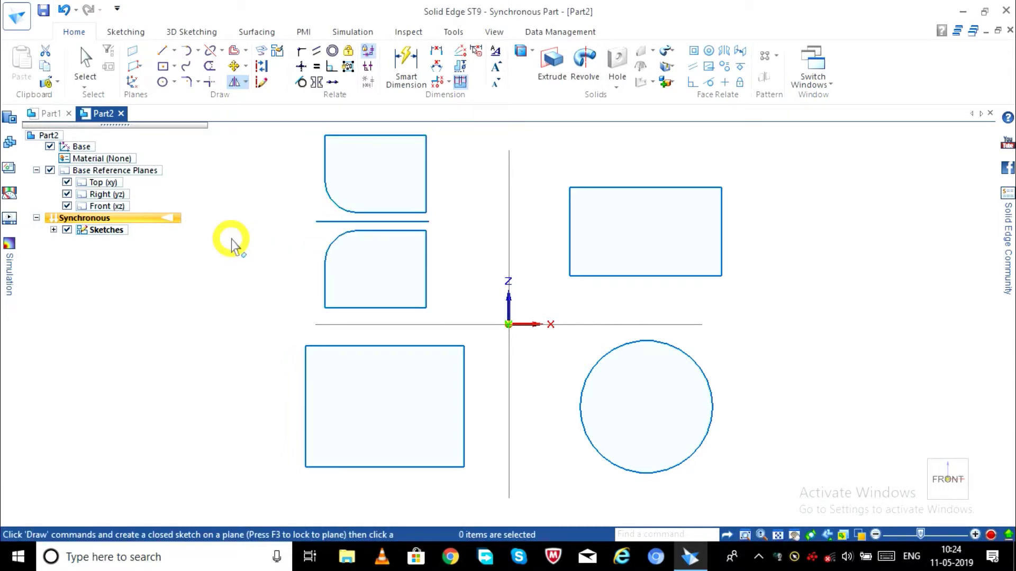
# - Set up a 5 mm chain offset on the mirrored top-left rounded shape
pyautogui.click(246, 52)
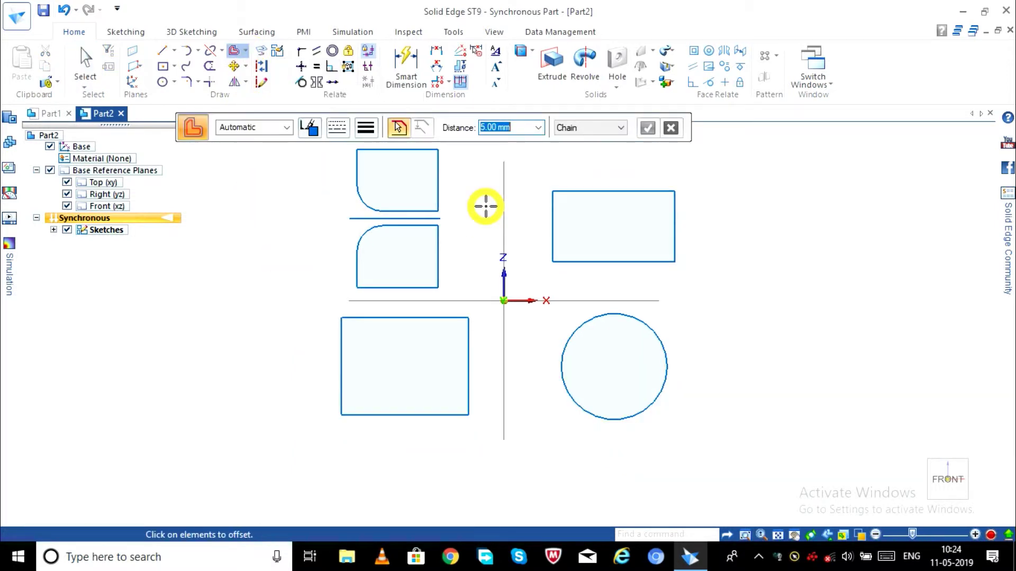
pyautogui.scroll(-1, 484, 207)
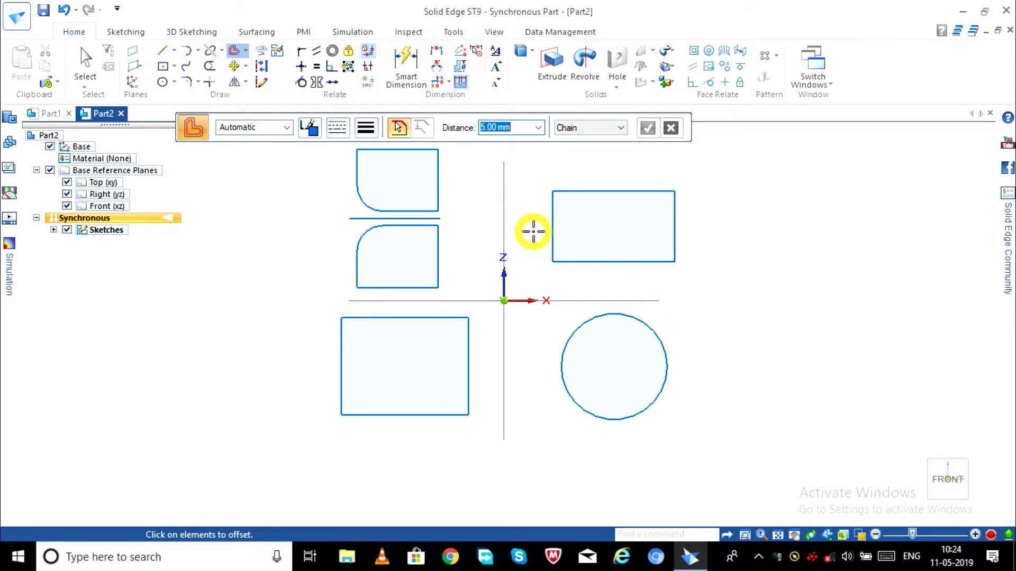
pyautogui.write('5')
pyautogui.click(605, 128)
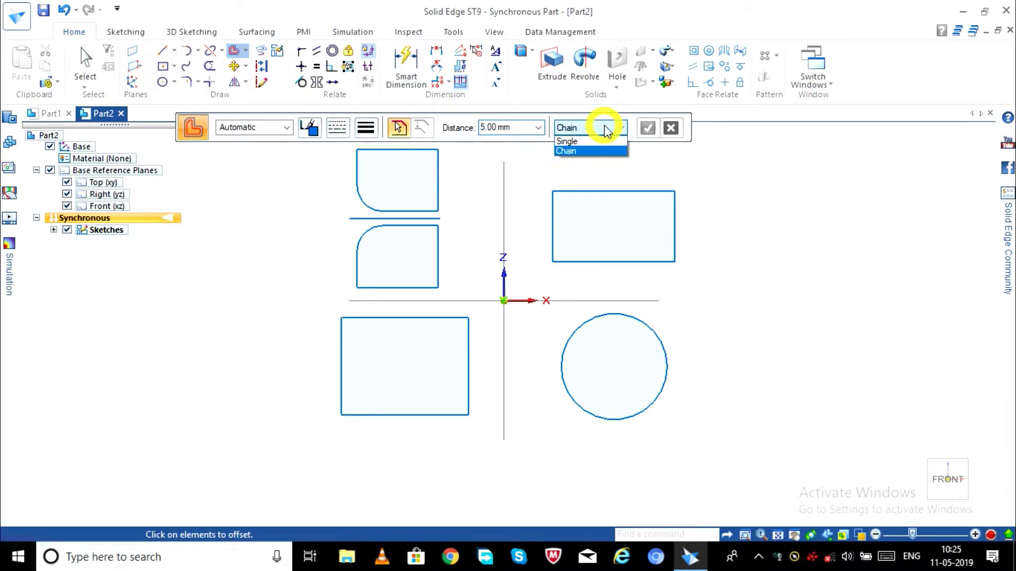
pyautogui.click(593, 152)
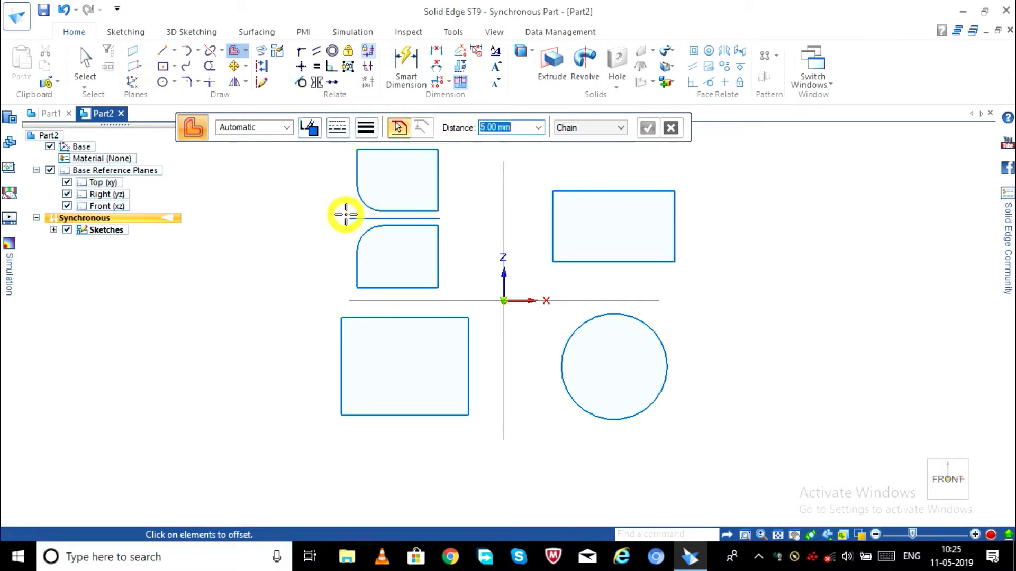
pyautogui.click(440, 201)
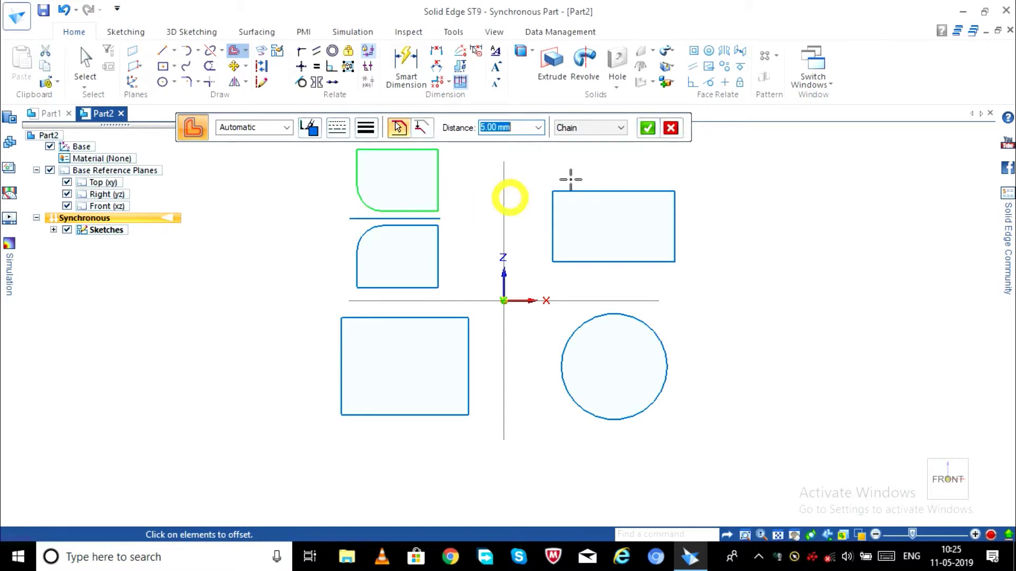
pyautogui.click(648, 129)
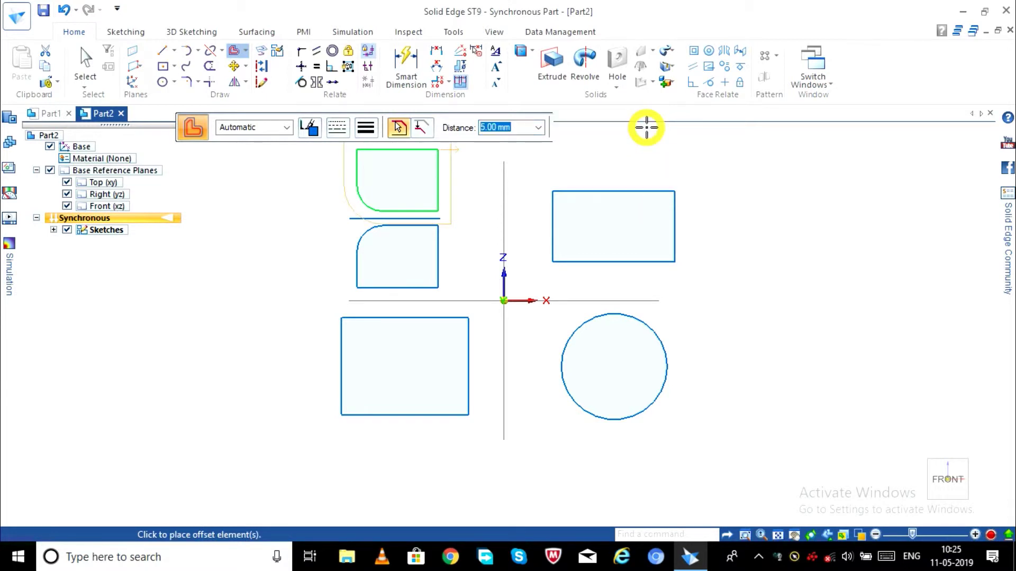
# - Place the 5 mm offset outline outside the top-left shape
pyautogui.scroll(-3, 423, 176)
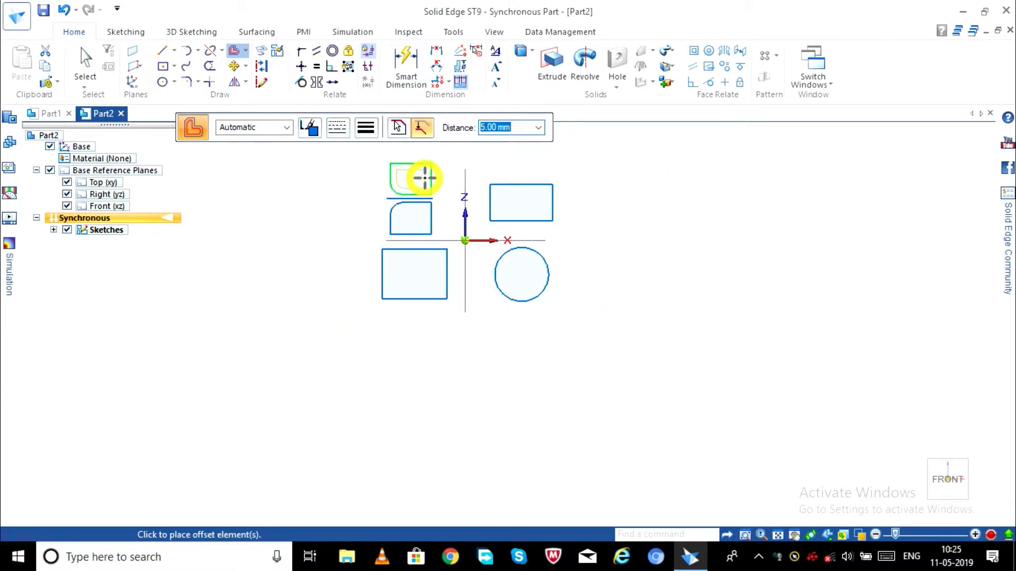
pyautogui.scroll(3, 424, 177)
pyautogui.scroll(-2, 425, 178)
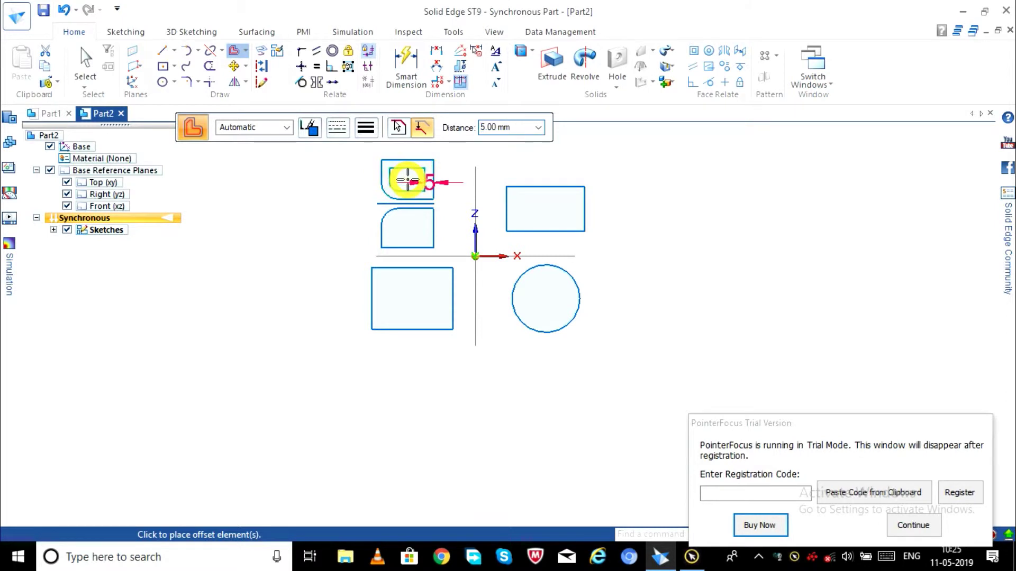
pyautogui.rightClick(693, 562)
pyautogui.click(661, 524)
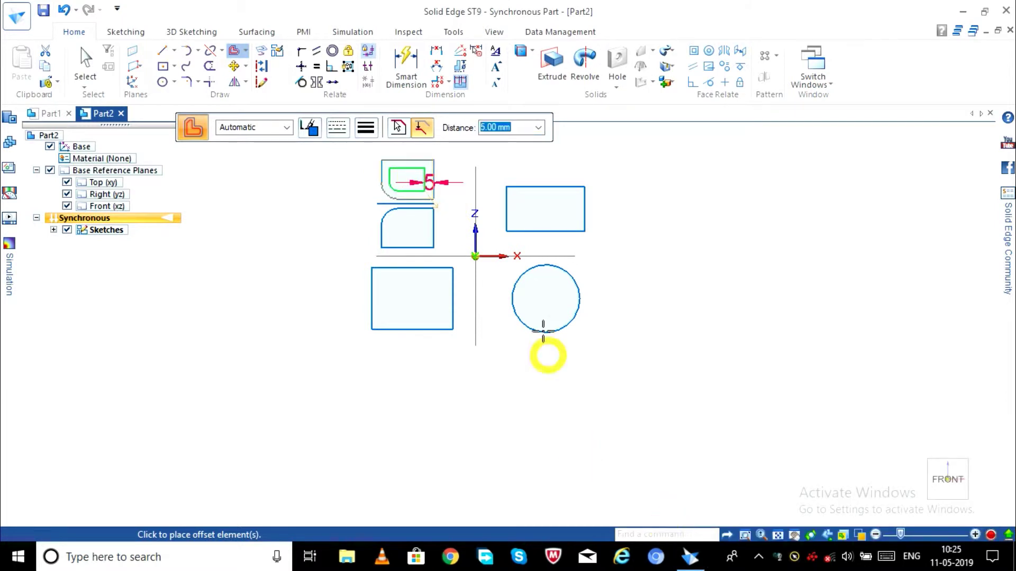
pyautogui.scroll(-1, 493, 206)
pyautogui.scroll(1, 493, 207)
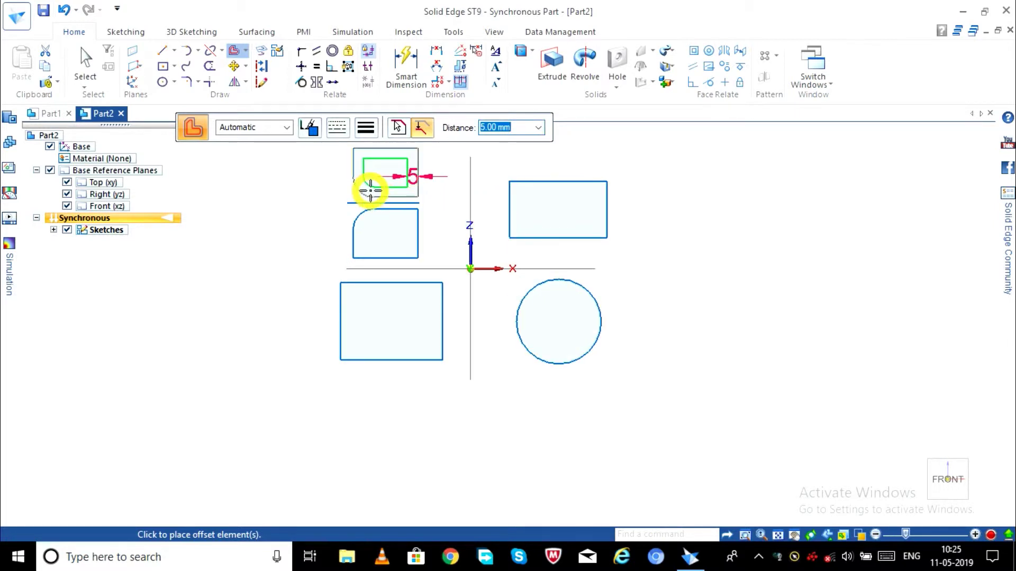
pyautogui.scroll(1, 370, 190)
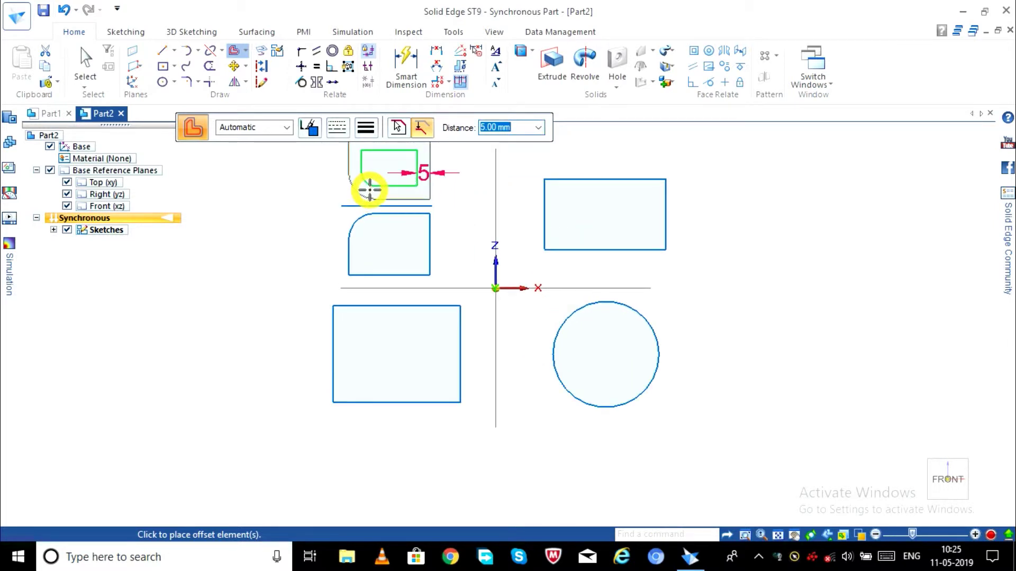
pyautogui.scroll(-1, 374, 190)
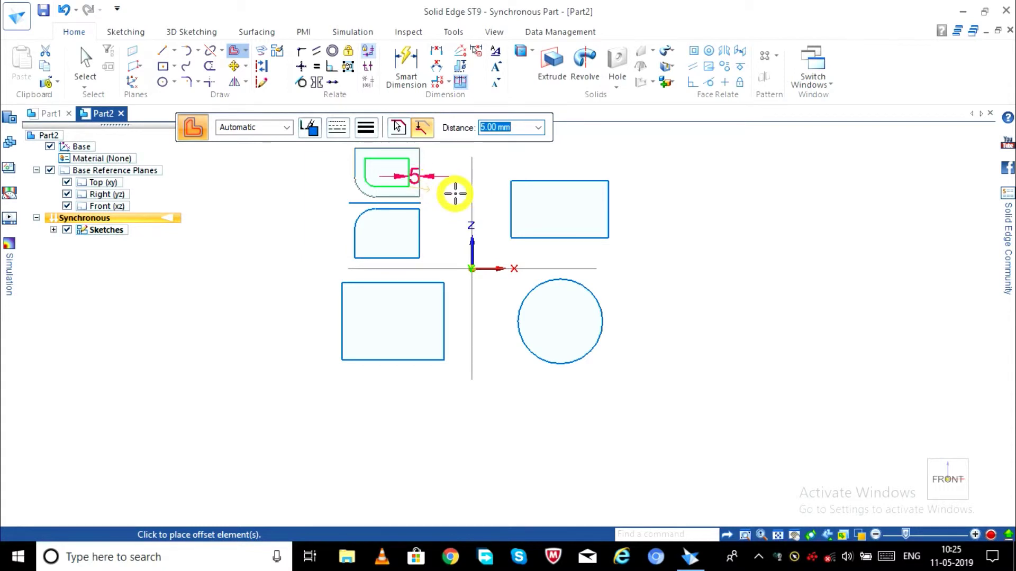
pyautogui.scroll(1, 430, 177)
pyautogui.scroll(1, 430, 176)
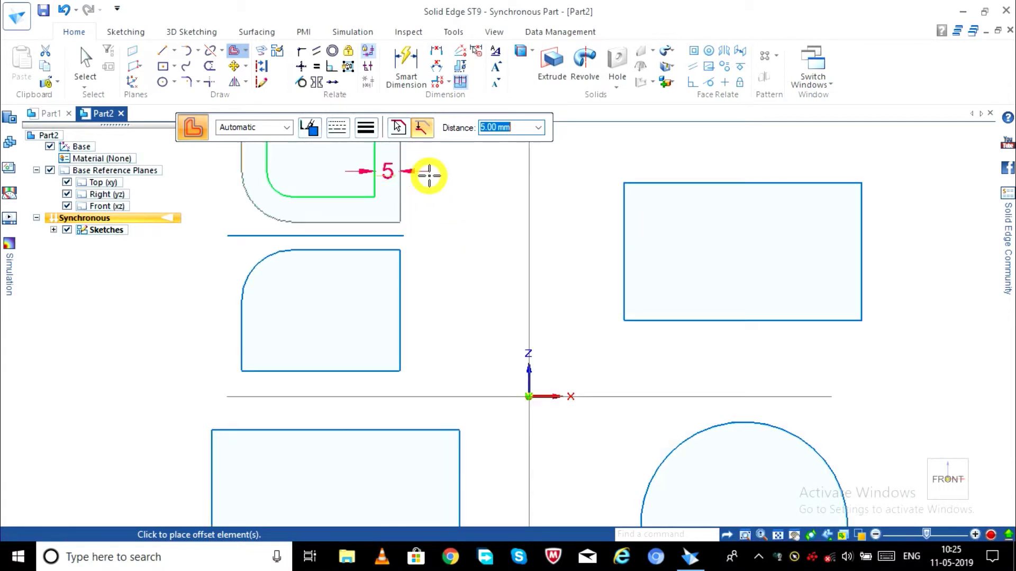
pyautogui.scroll(-1, 429, 176)
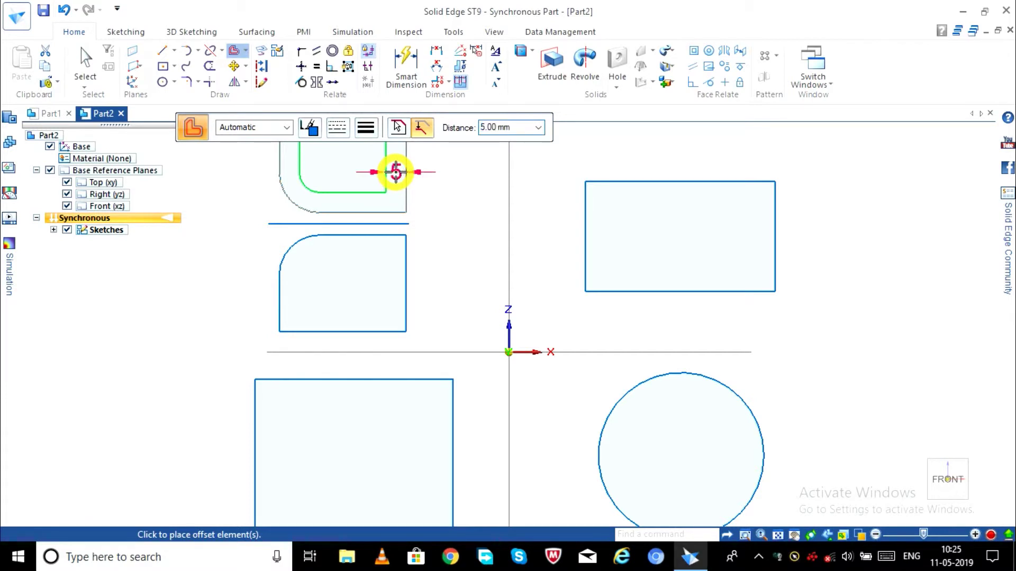
pyautogui.click(446, 189)
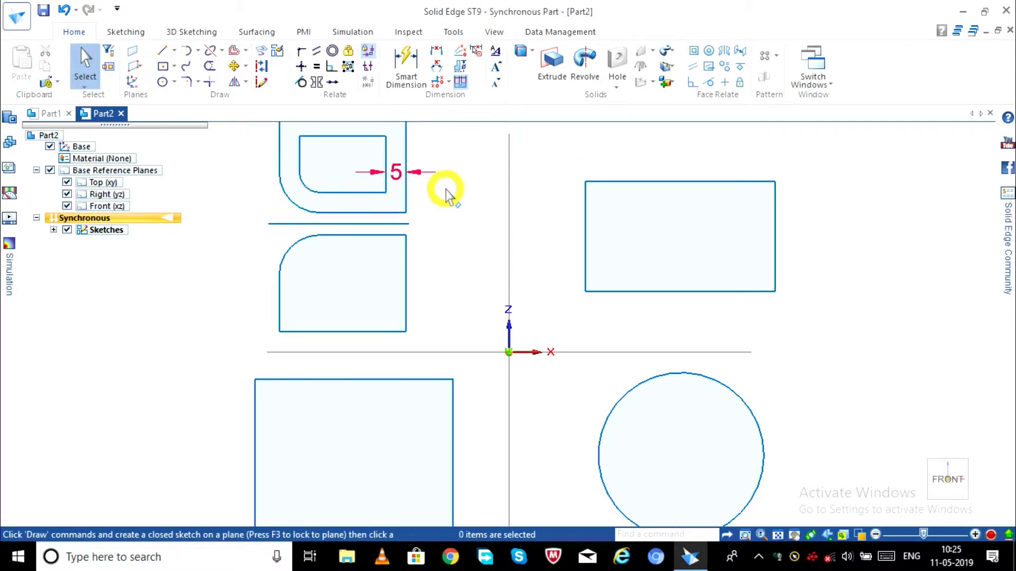
# - Check the 5 mm offset dimension's options, then delete that dimension
pyautogui.click(397, 171)
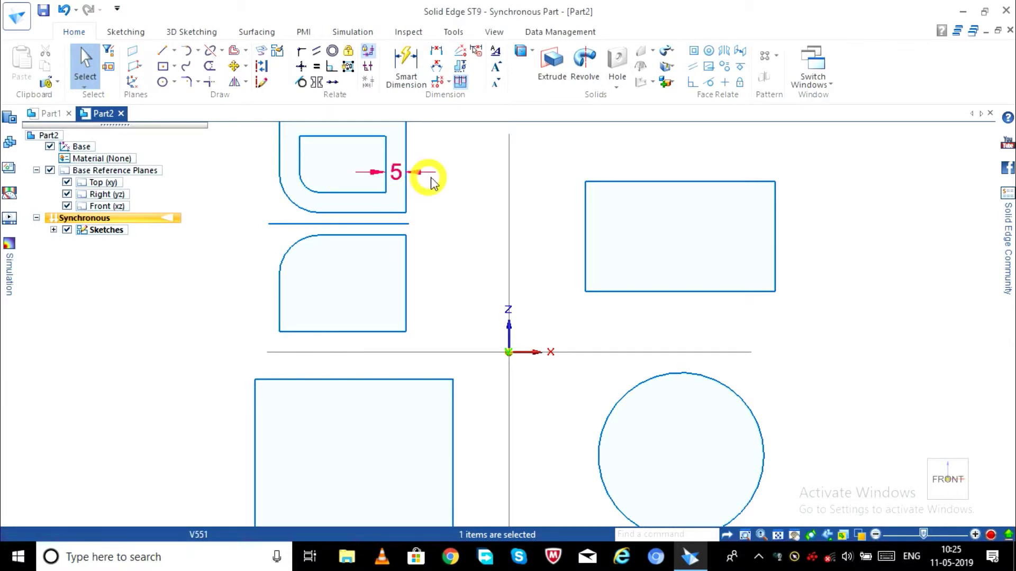
pyautogui.click(390, 174)
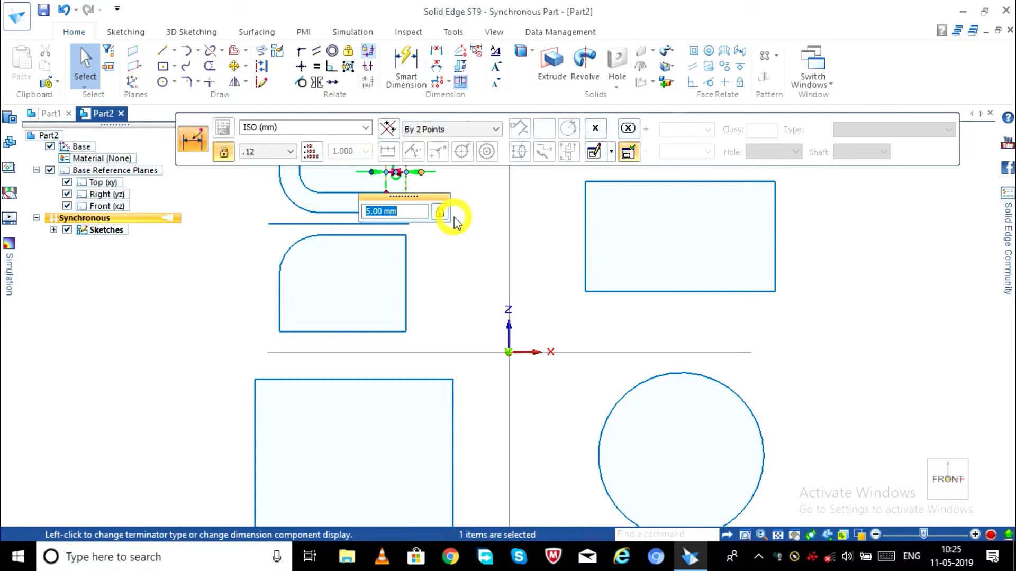
pyautogui.click(455, 218)
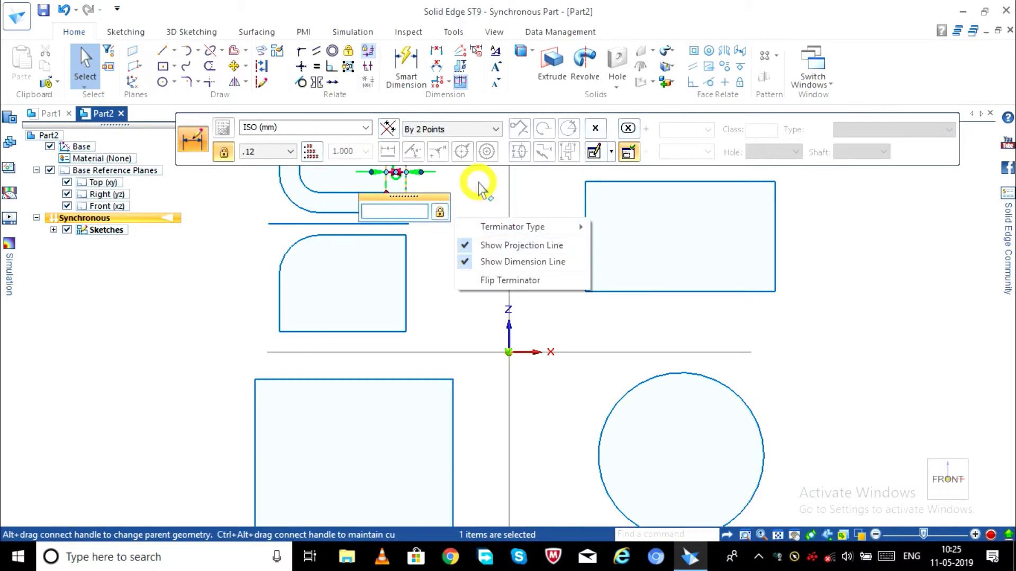
pyautogui.press('Escape')
pyautogui.press('Escape')
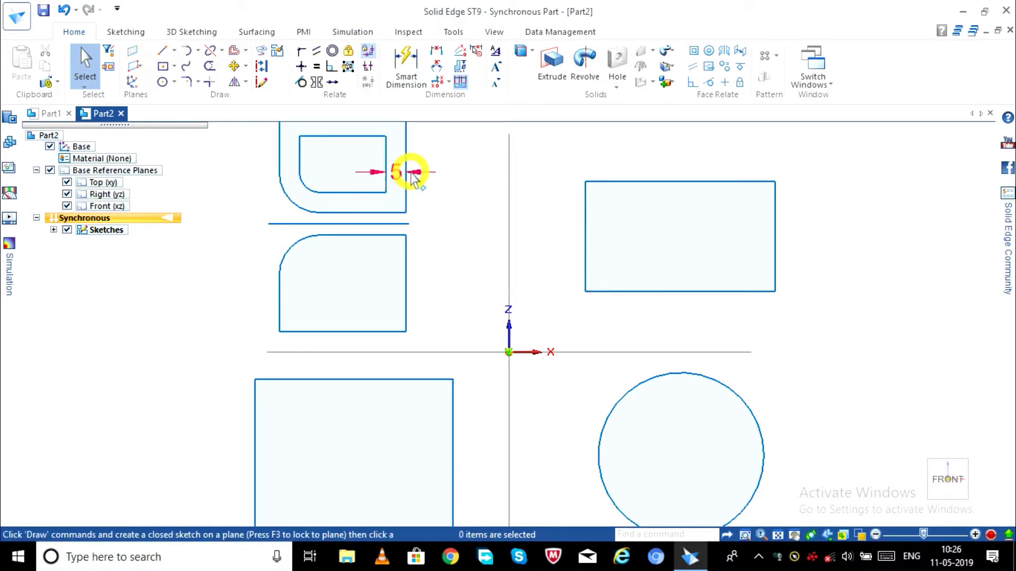
pyautogui.scroll(-1, 412, 179)
pyautogui.click(402, 172)
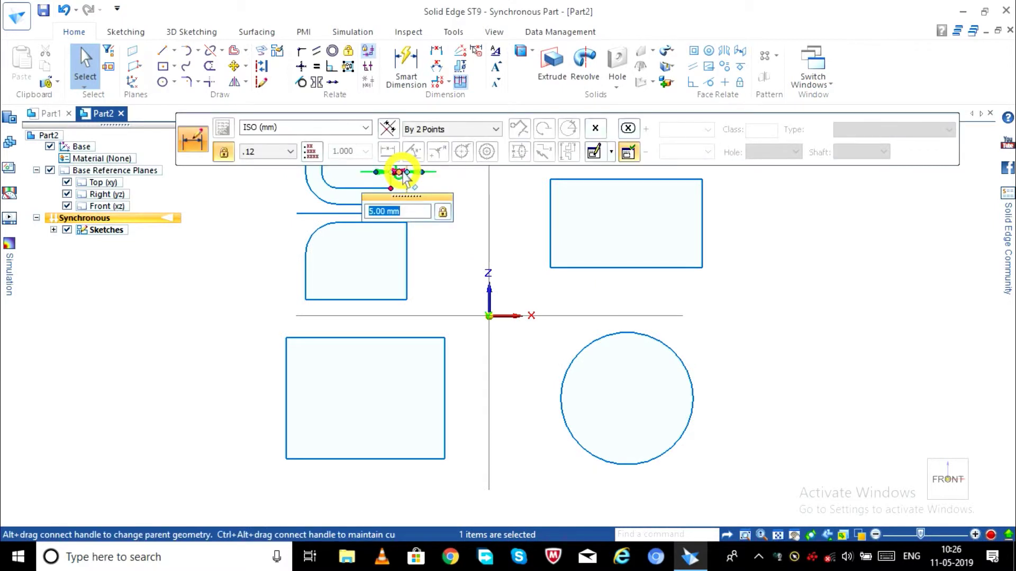
pyautogui.press('Escape')
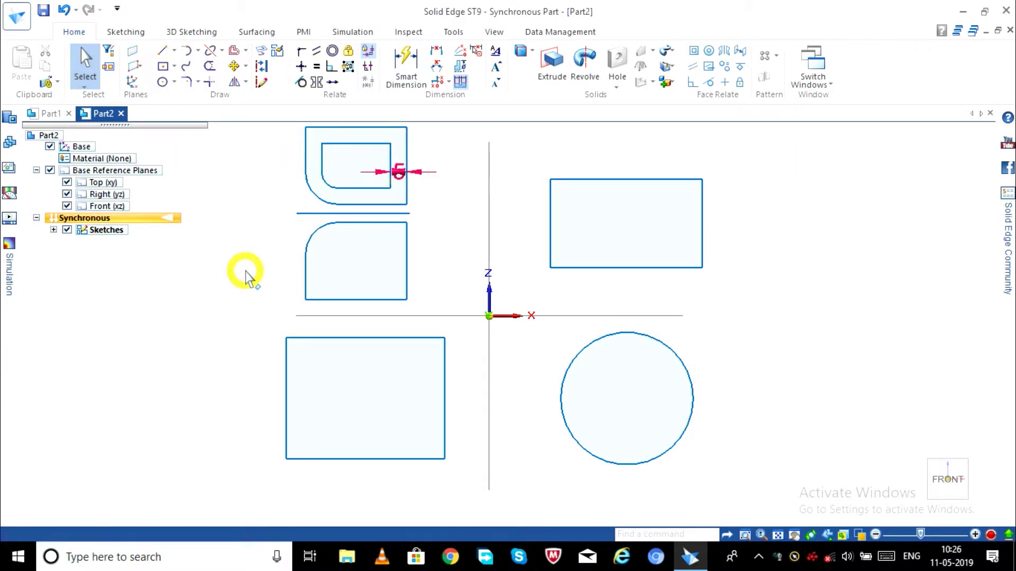
pyautogui.scroll(-1, 246, 274)
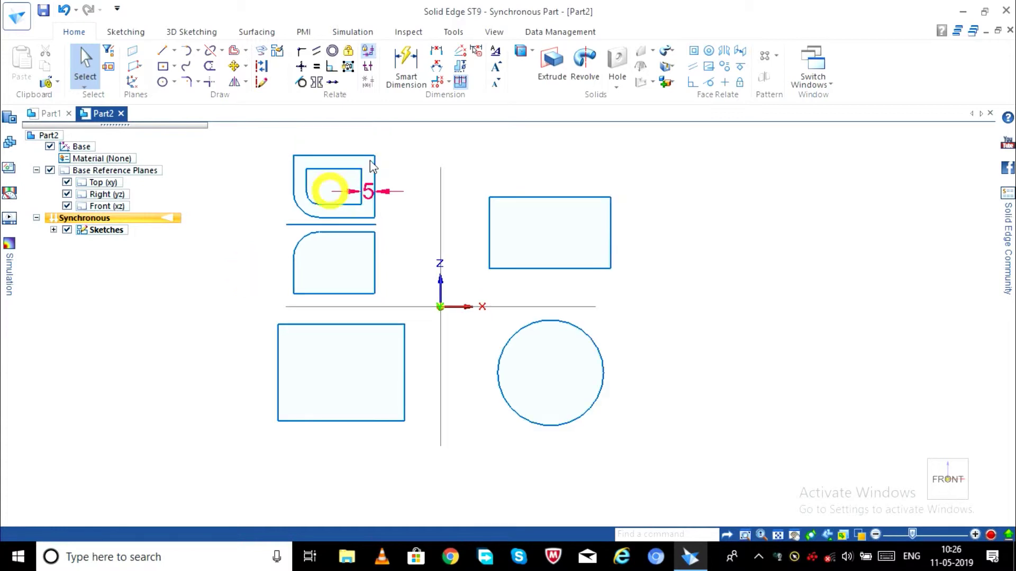
pyautogui.click(356, 195)
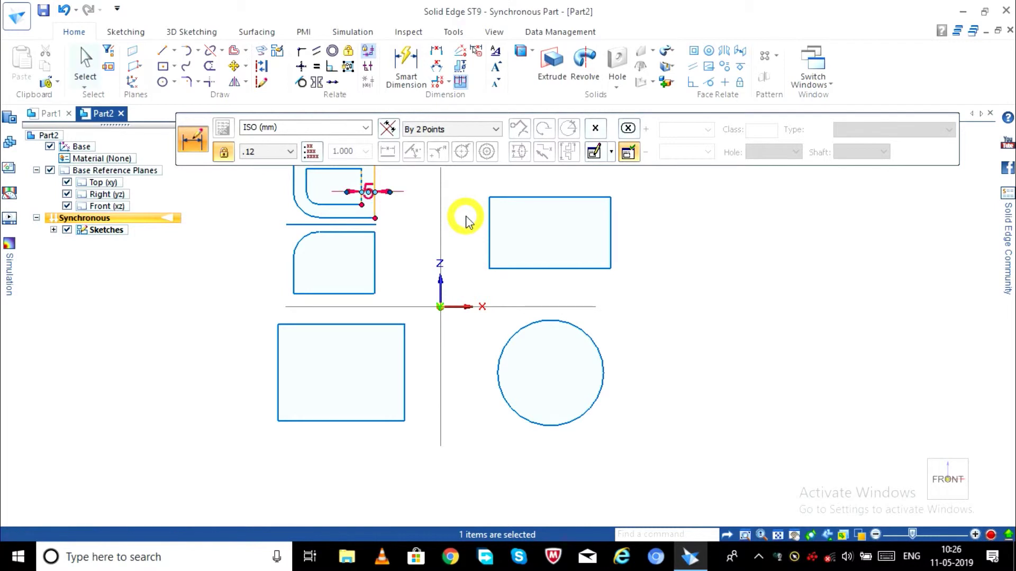
pyautogui.press('Delete')
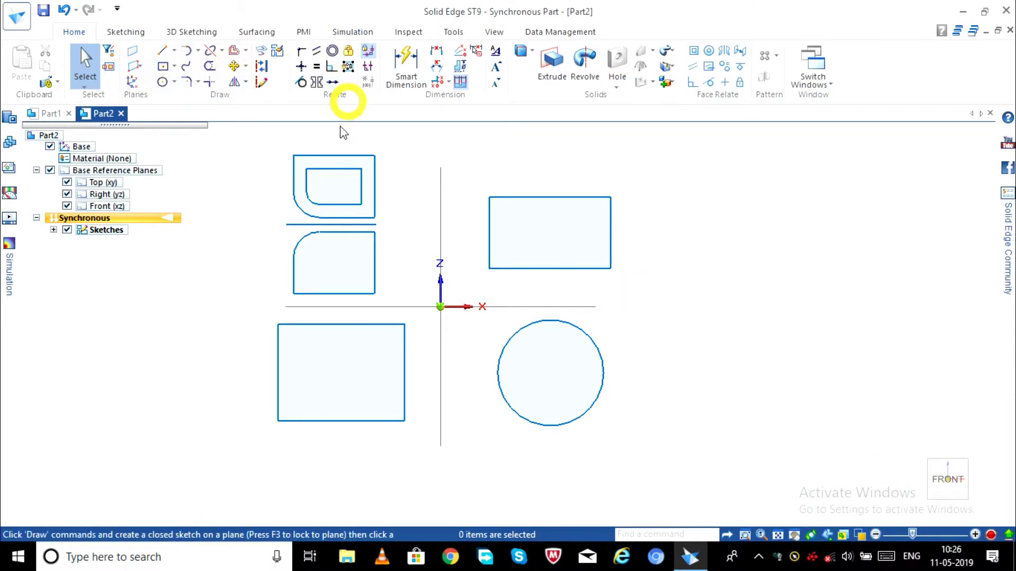
# - Set up the Polygon by Center tool with 8 sides
pyautogui.click(198, 51)
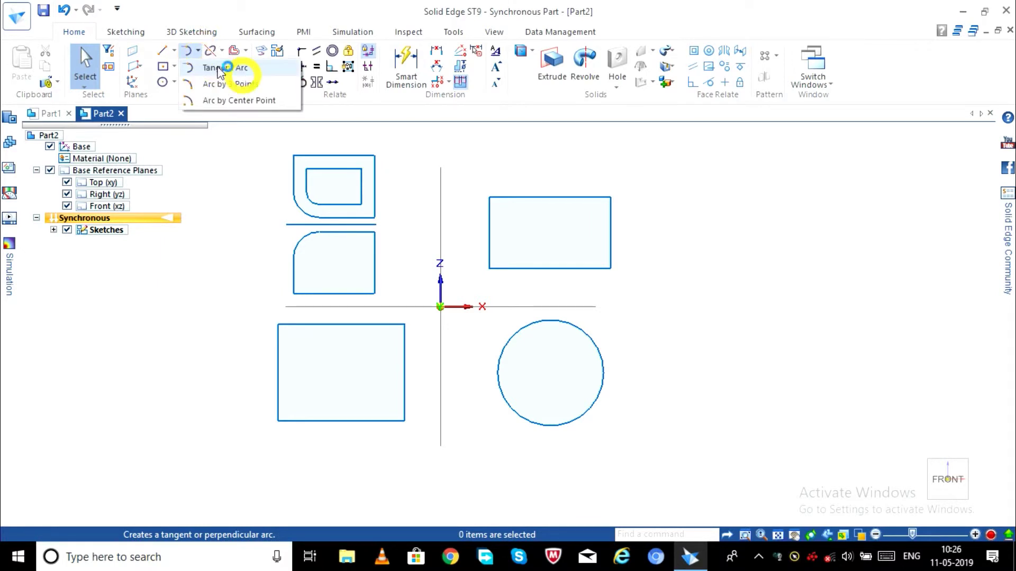
pyautogui.click(178, 67)
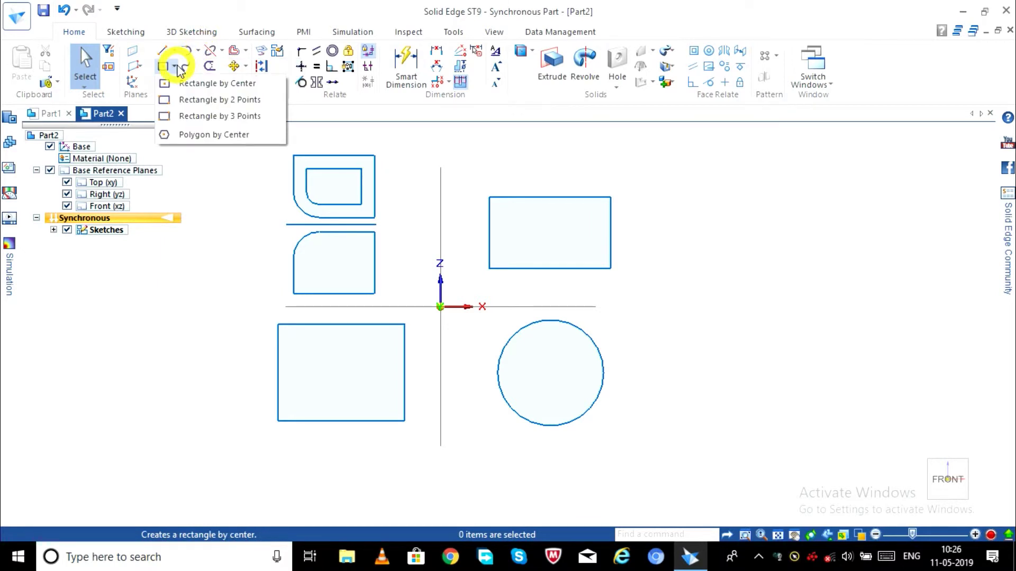
pyautogui.click(223, 134)
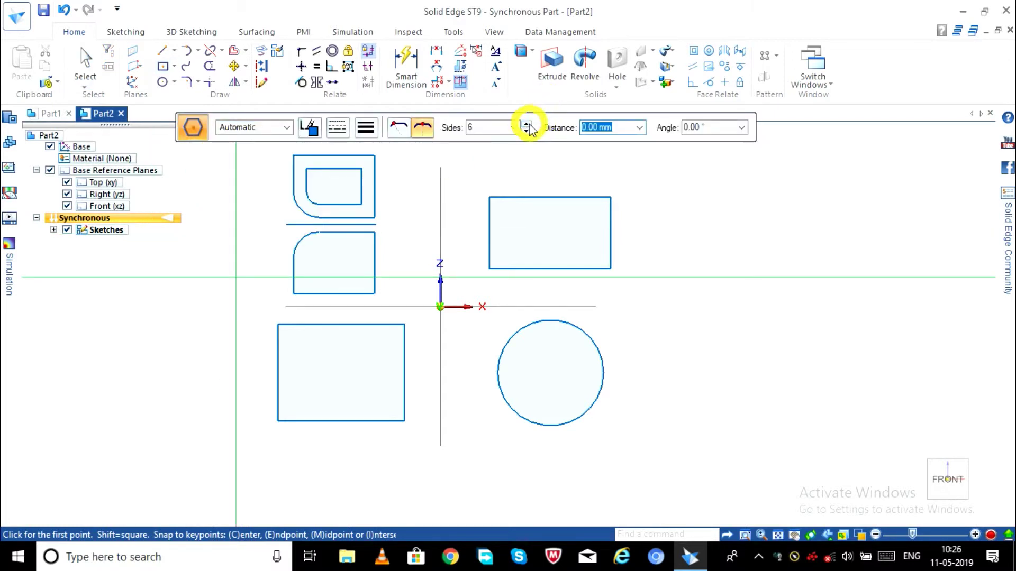
pyautogui.doubleClick(491, 132)
pyautogui.write('8')
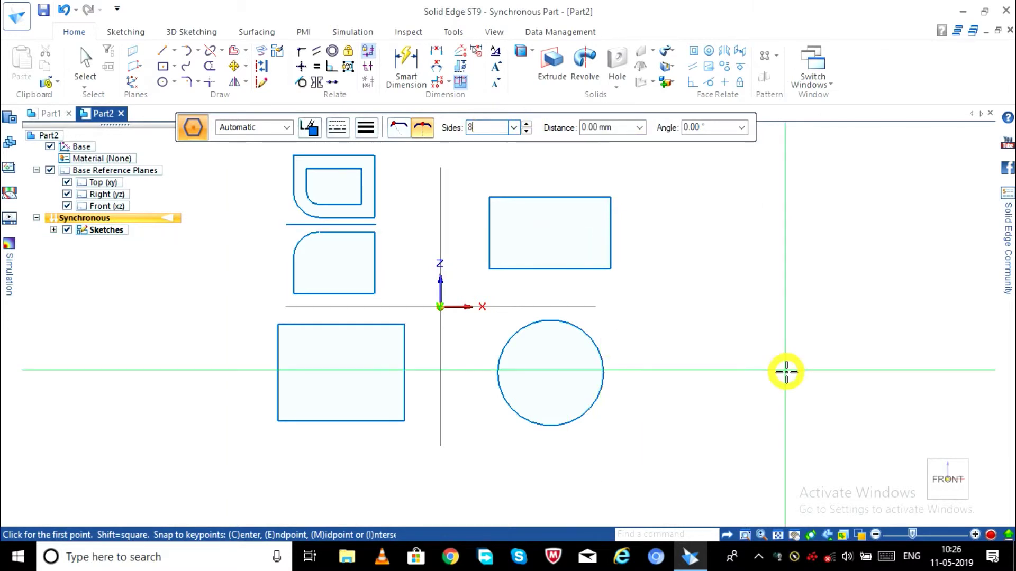
pyautogui.press('Tab')
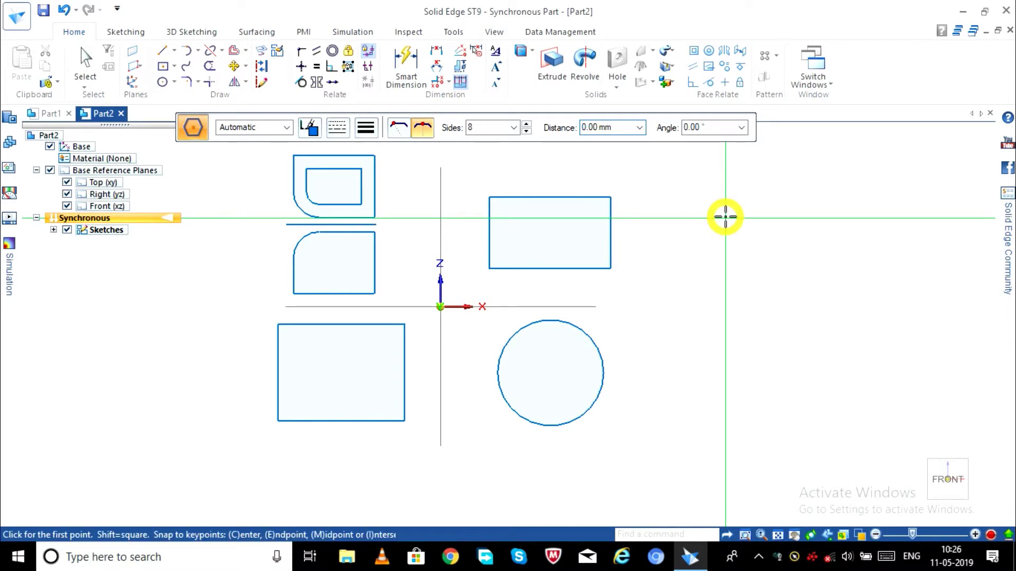
# - Place a 30 mm octagon centred right of the upper-right rectangle
pyautogui.click(725, 218)
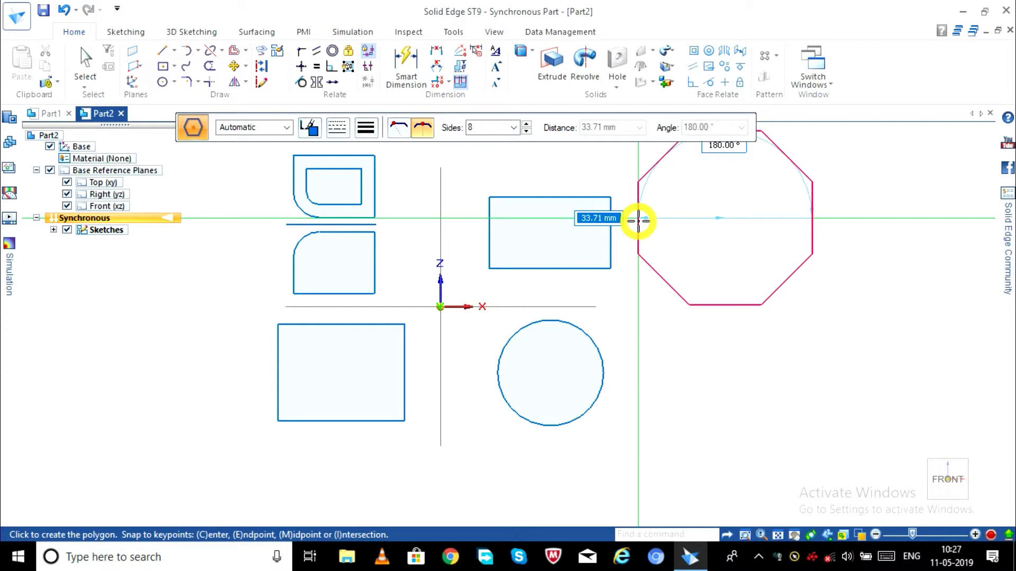
pyautogui.write('30')
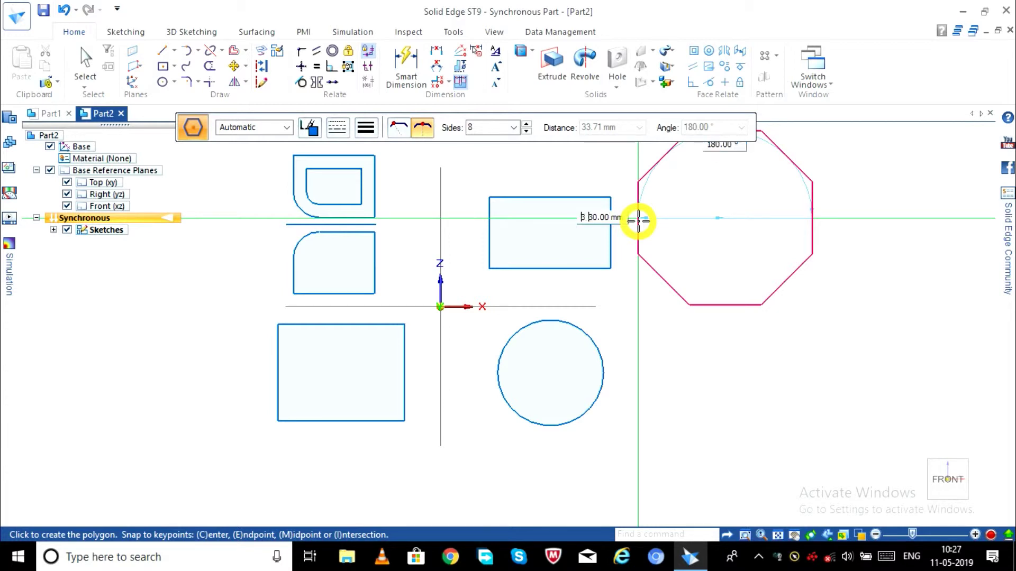
pyautogui.press('Tab')
pyautogui.scroll(-1, 655, 212)
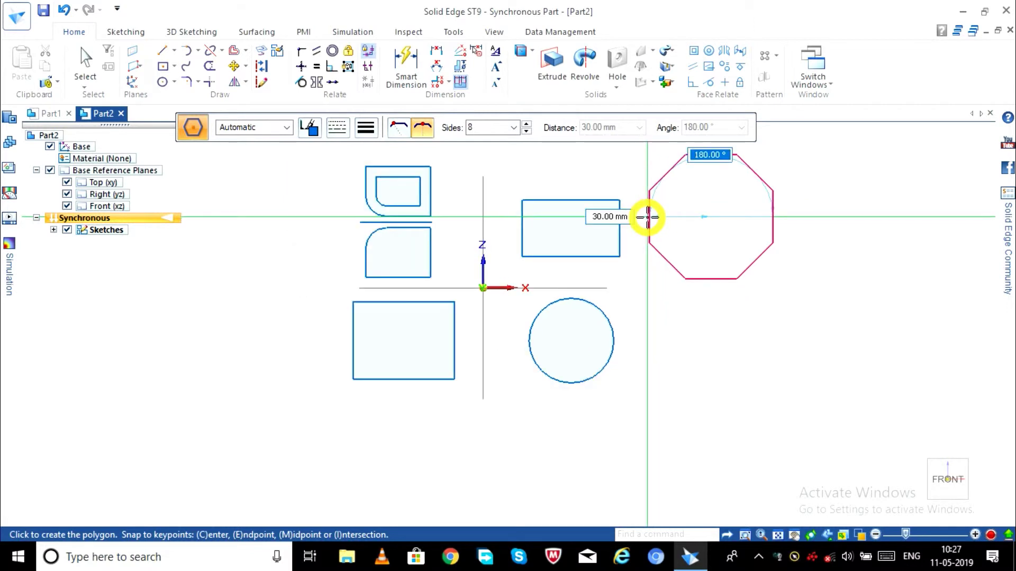
pyautogui.click(647, 217)
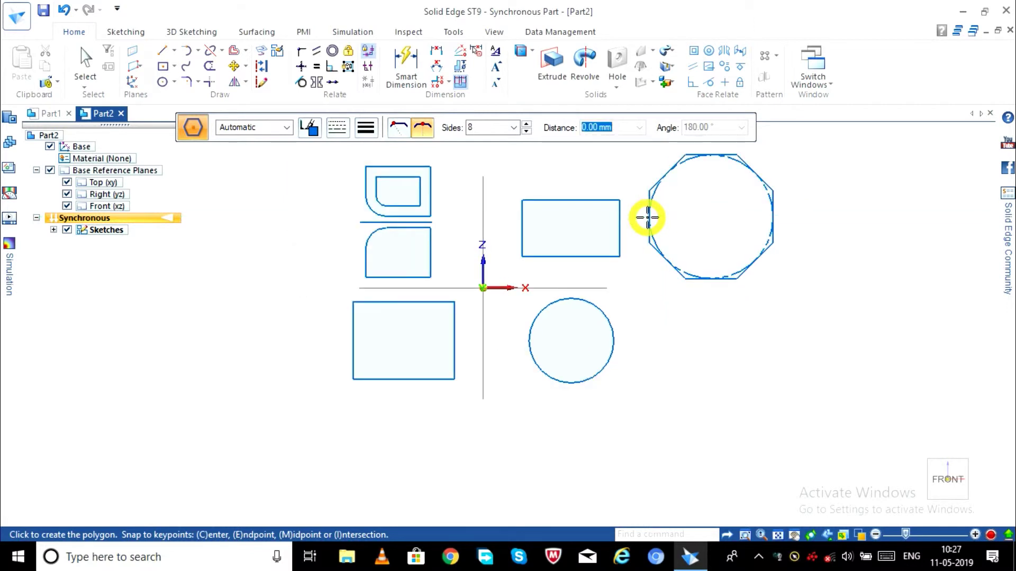
# - Finish the polygon and delete the circle inside the octagon
pyautogui.press('Escape')
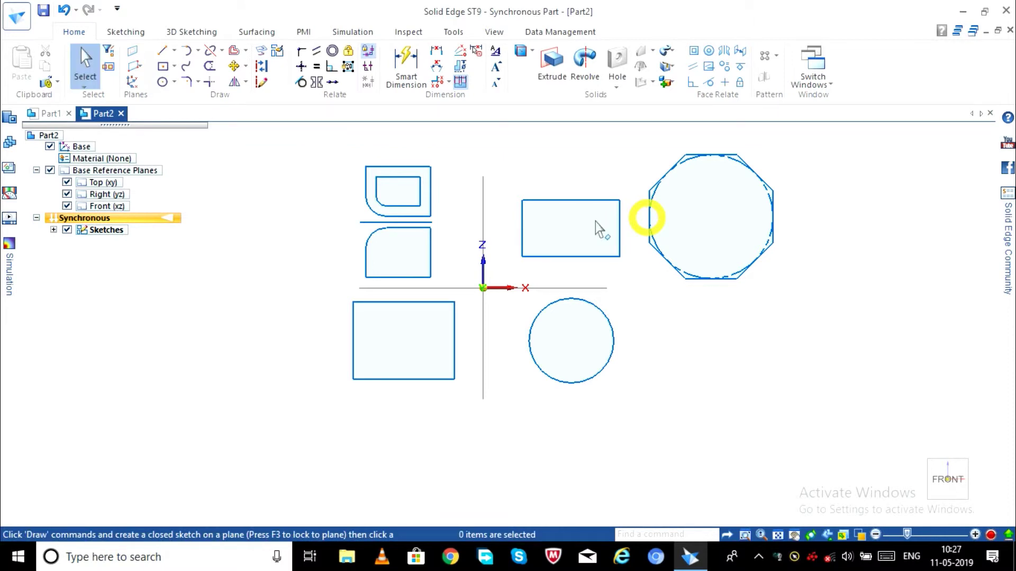
pyautogui.click(174, 83)
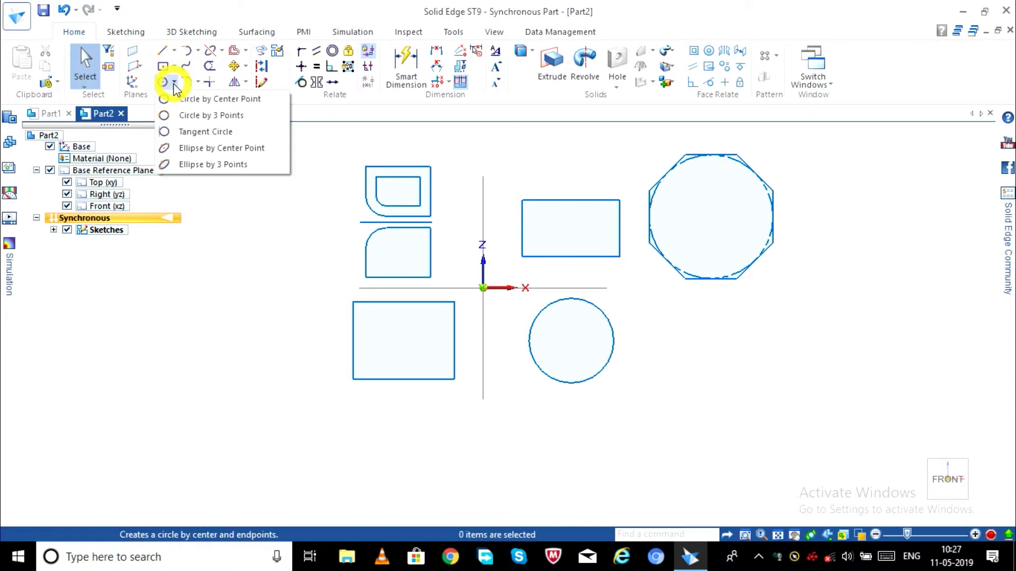
pyautogui.click(175, 66)
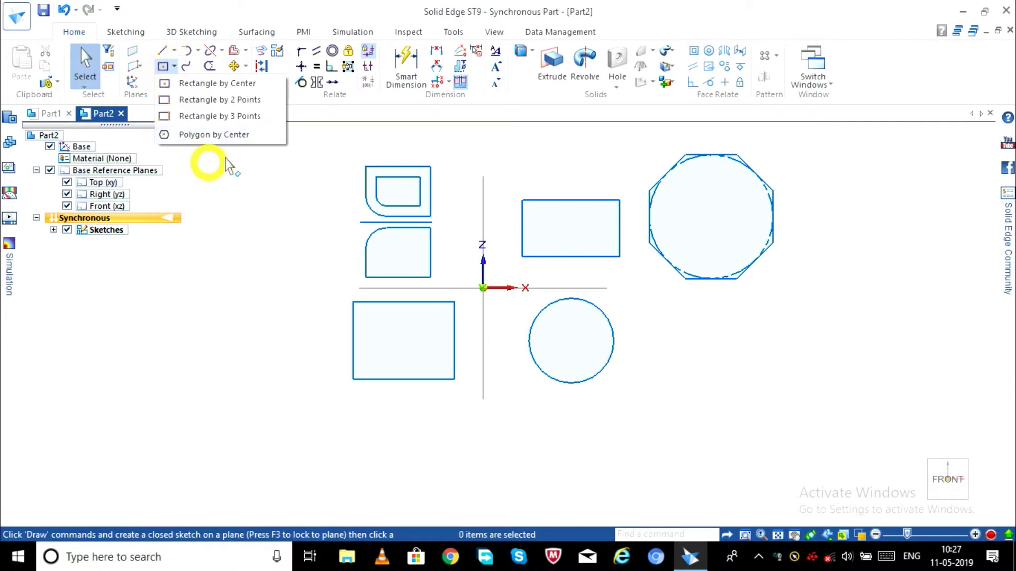
pyautogui.click(699, 162)
pyautogui.click(733, 219)
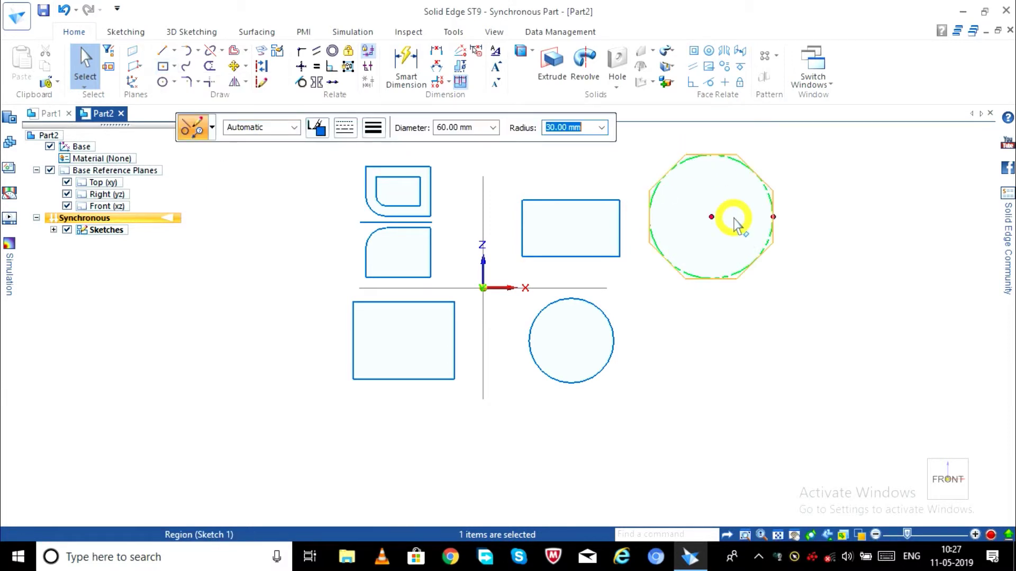
pyautogui.press('Delete')
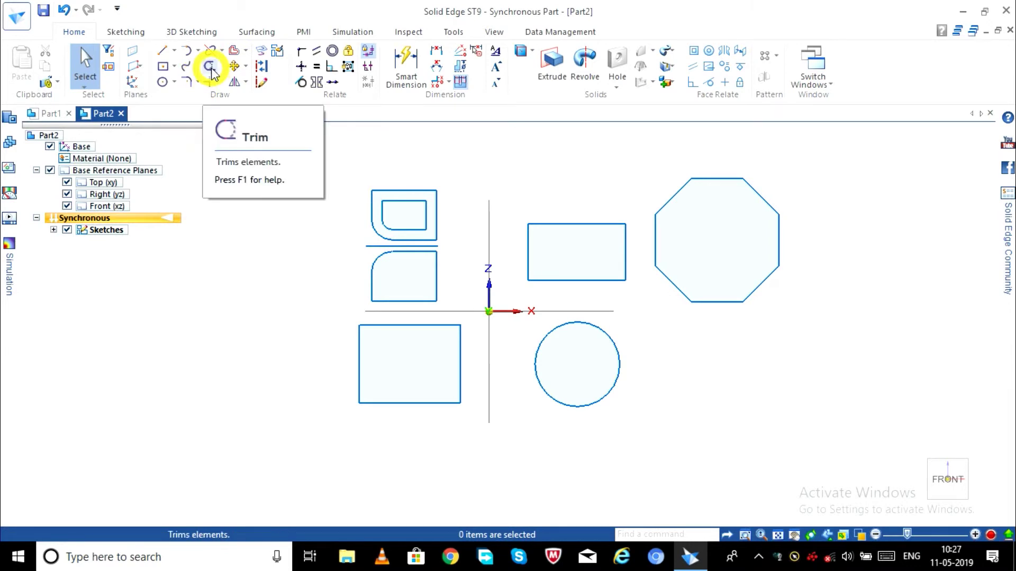
# - Draw a diagonal line slanting up across the top-left rounded shape
pyautogui.click(164, 55)
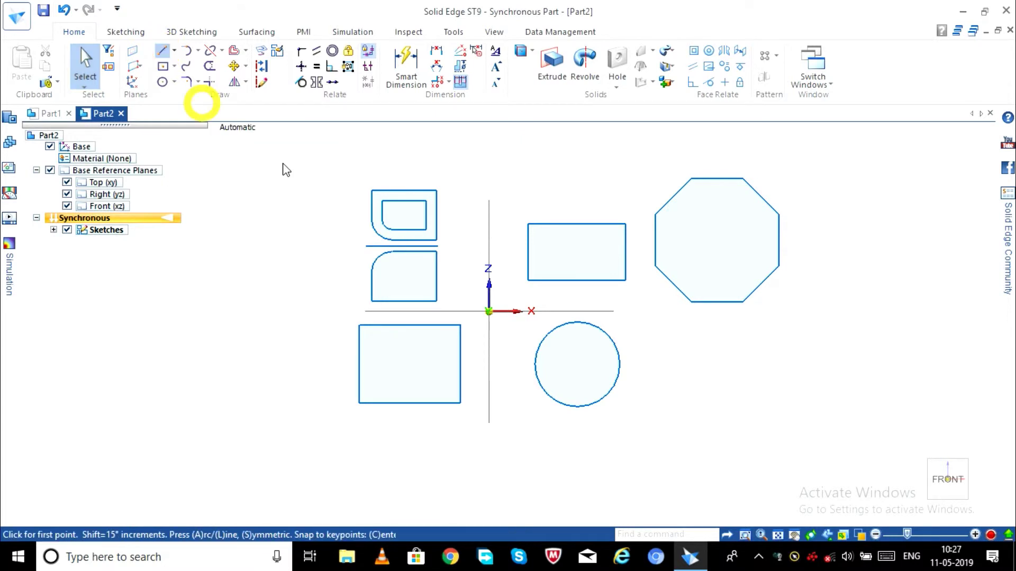
pyautogui.click(342, 229)
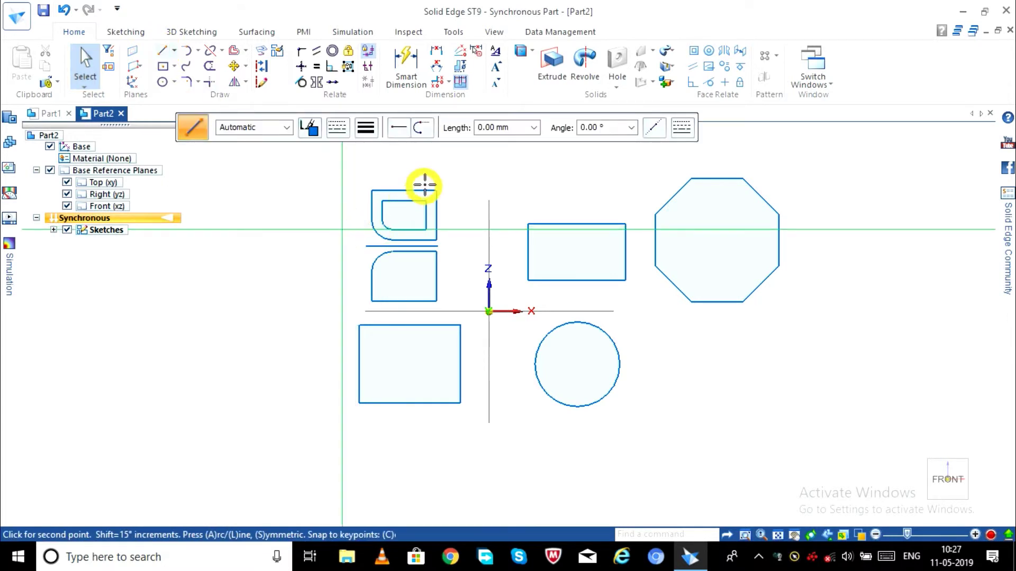
pyautogui.click(436, 184)
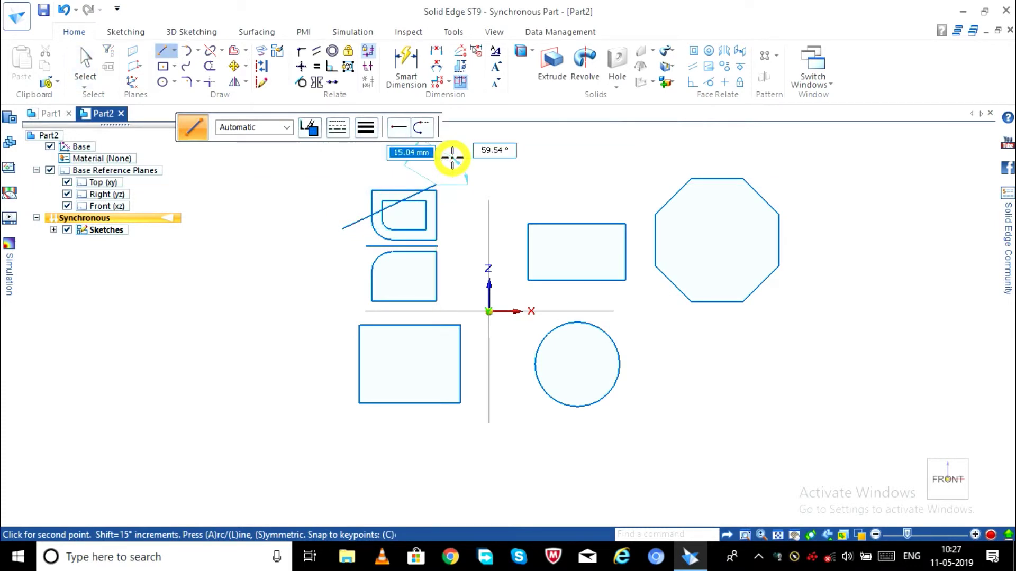
pyautogui.press('Escape')
pyautogui.click(211, 70)
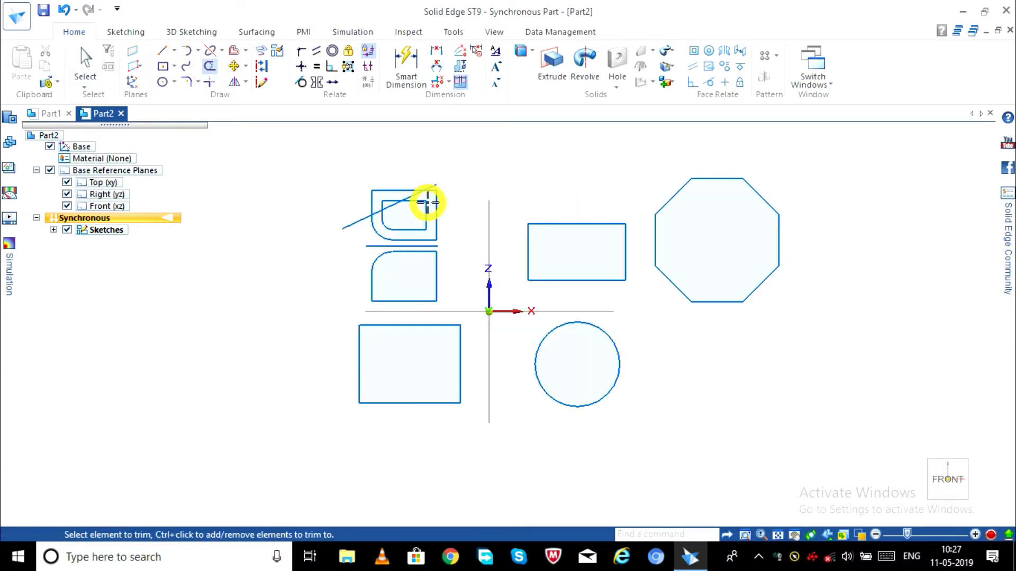
# - Trim the inner top edge and the left edge beyond the diagonal
pyautogui.scroll(2, 421, 202)
pyautogui.scroll(2, 423, 202)
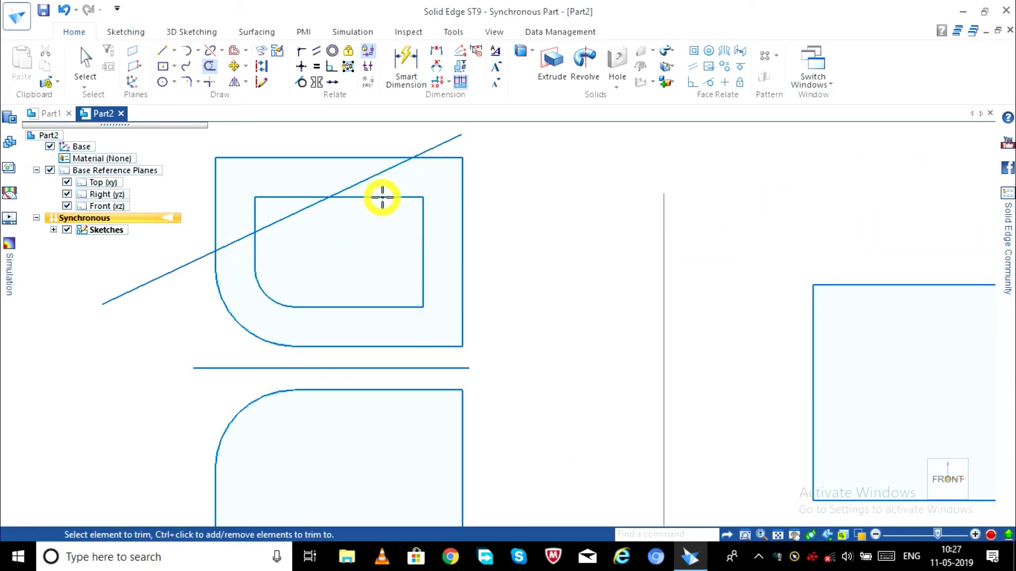
pyautogui.scroll(3, 383, 200)
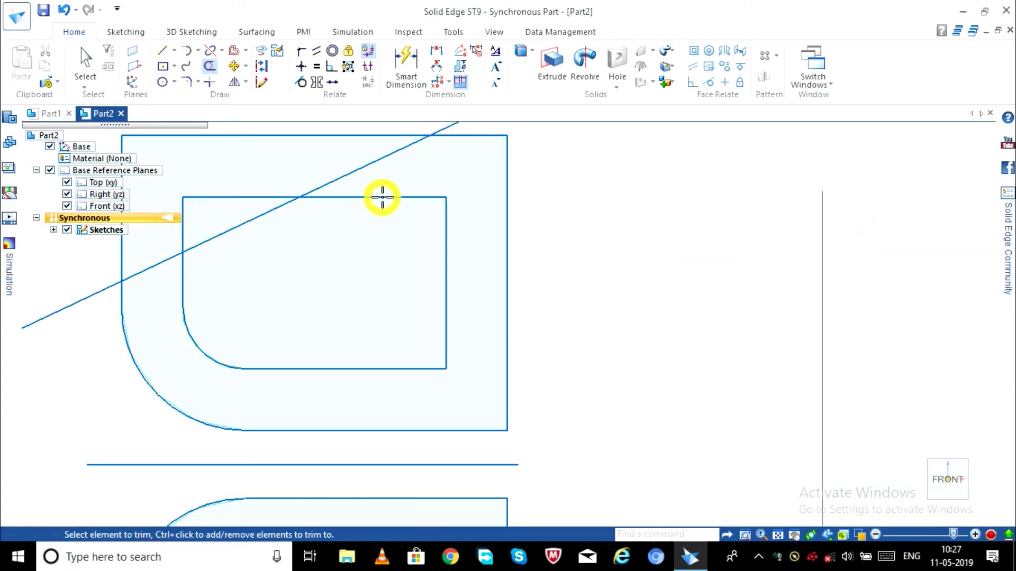
pyautogui.click(299, 198)
pyautogui.scroll(-1, 301, 201)
pyautogui.scroll(-2, 301, 205)
pyautogui.scroll(-2, 308, 206)
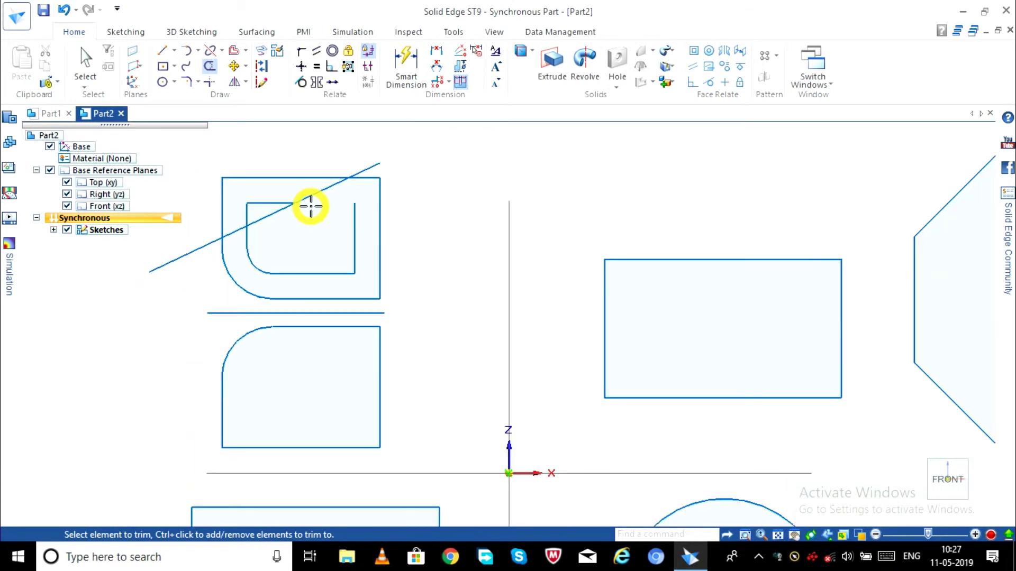
pyautogui.scroll(-2, 307, 212)
pyautogui.scroll(1, 274, 206)
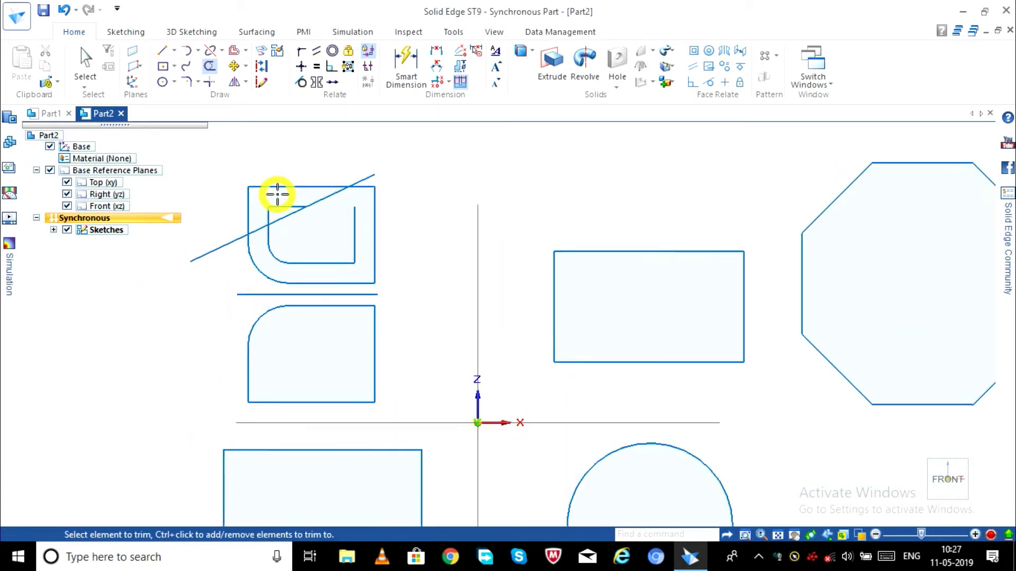
pyautogui.scroll(1, 274, 191)
pyautogui.scroll(1, 269, 183)
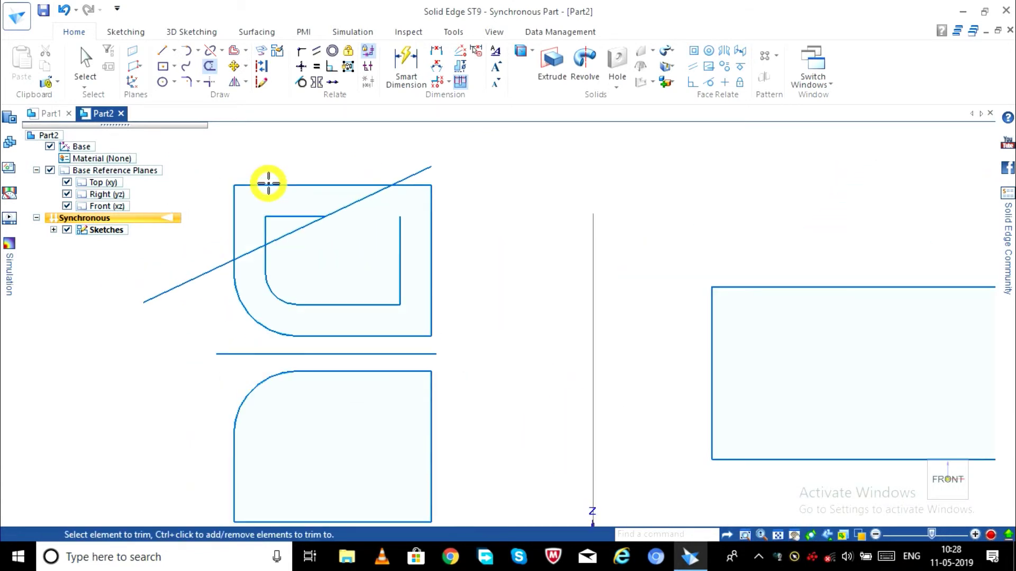
pyautogui.scroll(2, 268, 184)
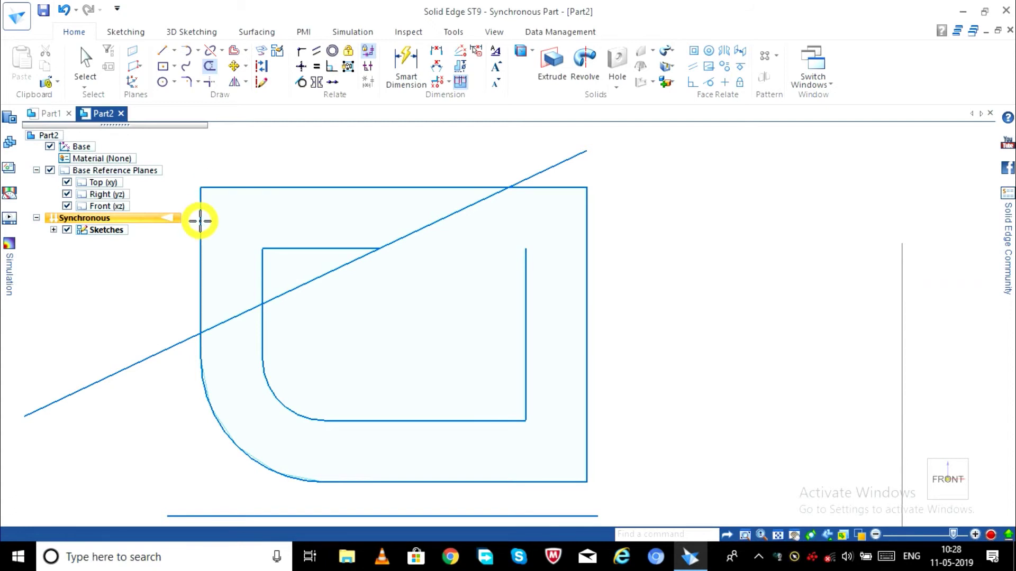
pyautogui.scroll(1, 201, 225)
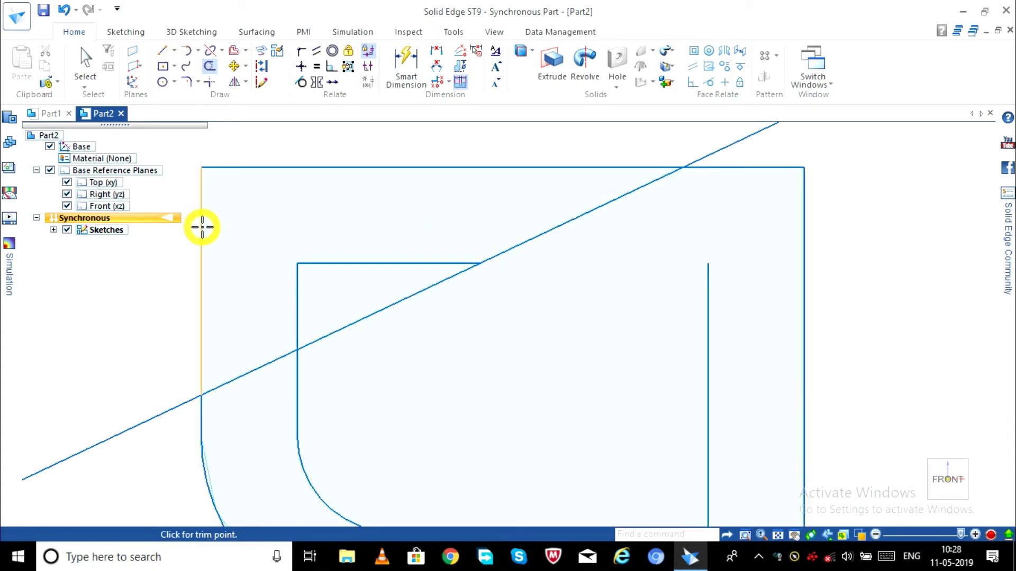
pyautogui.moveTo(202, 228); pyautogui.dragTo(201, 240)
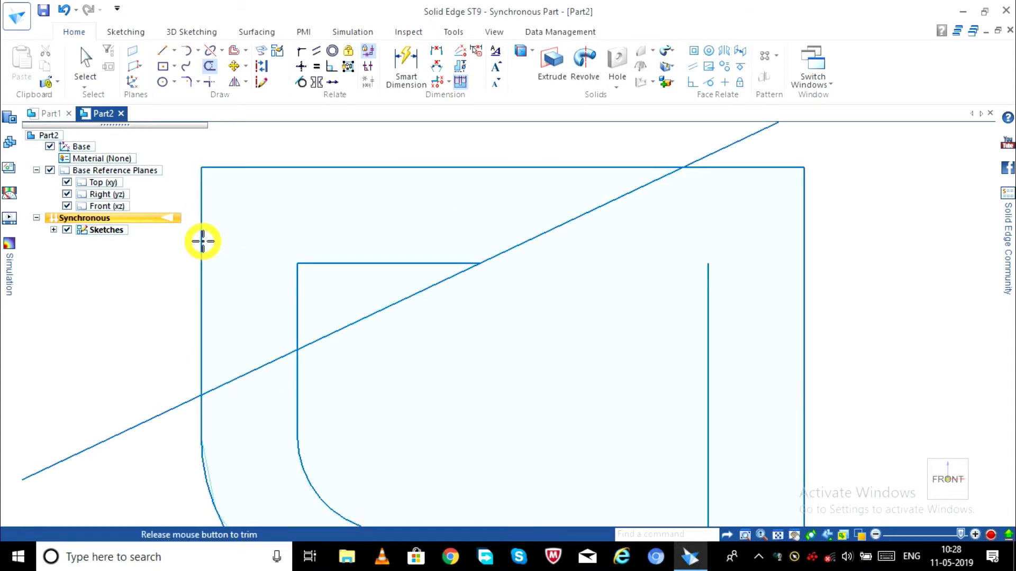
pyautogui.scroll(-2, 249, 259)
pyautogui.scroll(-2, 250, 260)
pyautogui.scroll(-2, 250, 259)
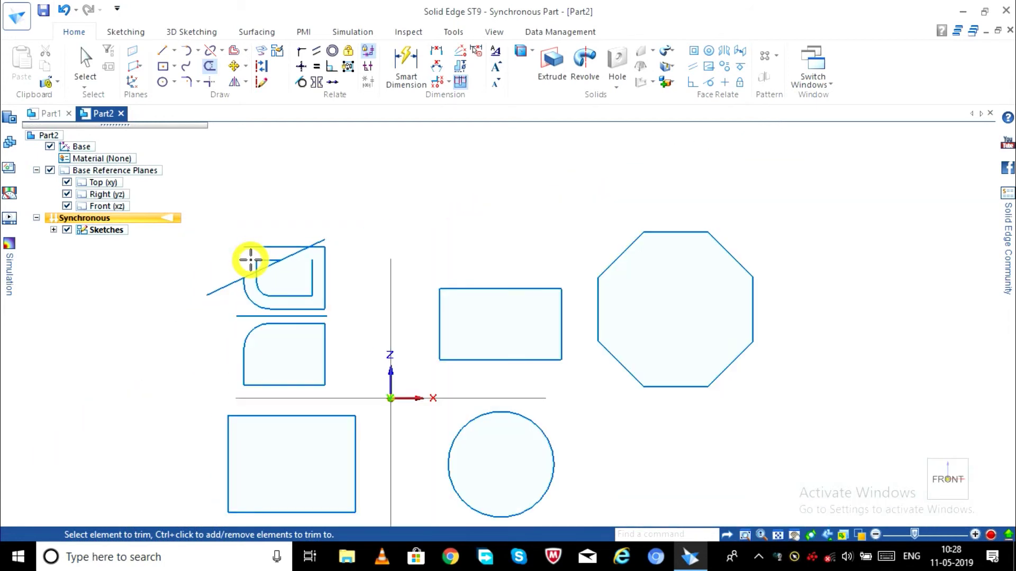
# - Trim the diagonal's overhang past the shape's top edge
pyautogui.click(324, 242)
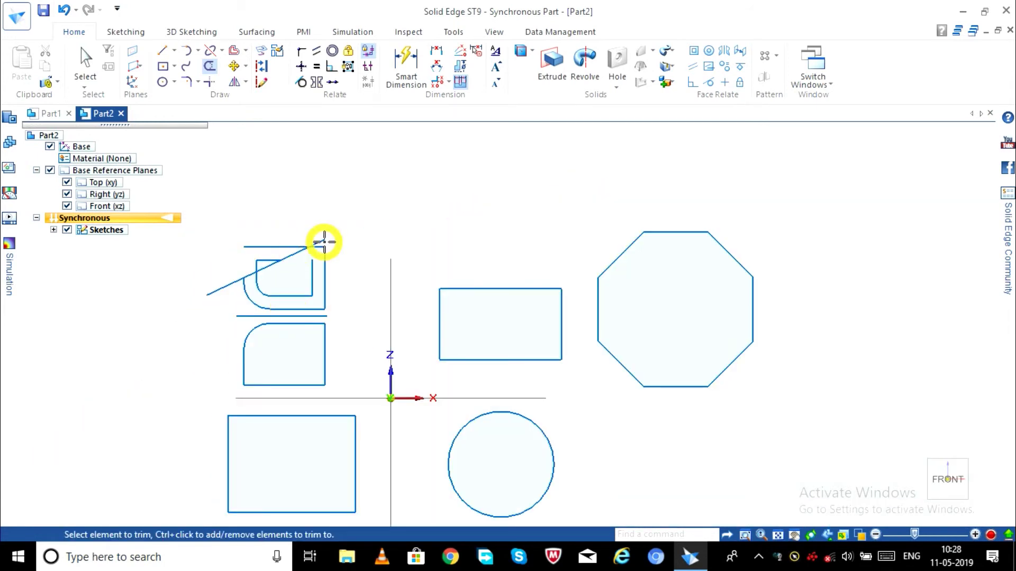
pyautogui.scroll(2, 322, 240)
pyautogui.scroll(2, 320, 251)
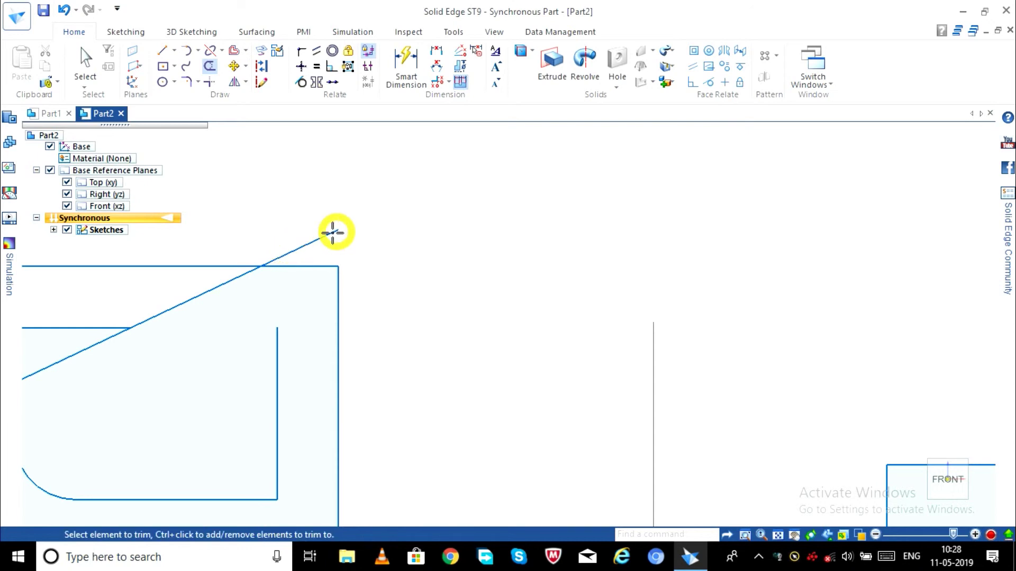
pyautogui.scroll(1, 328, 235)
pyautogui.click(328, 235)
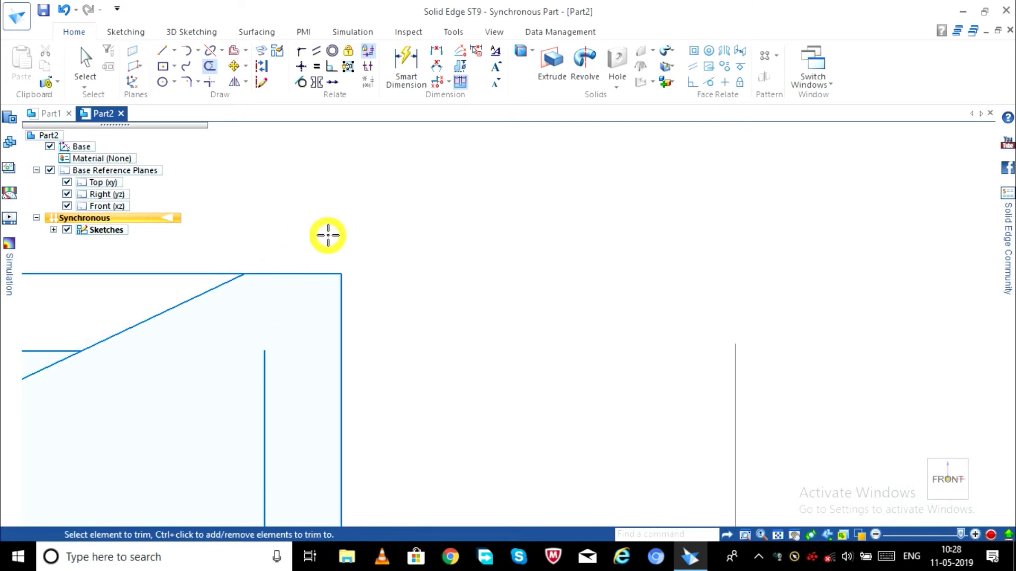
pyautogui.scroll(-1, 328, 235)
pyautogui.scroll(-1, 328, 235)
pyautogui.scroll(-1, 355, 264)
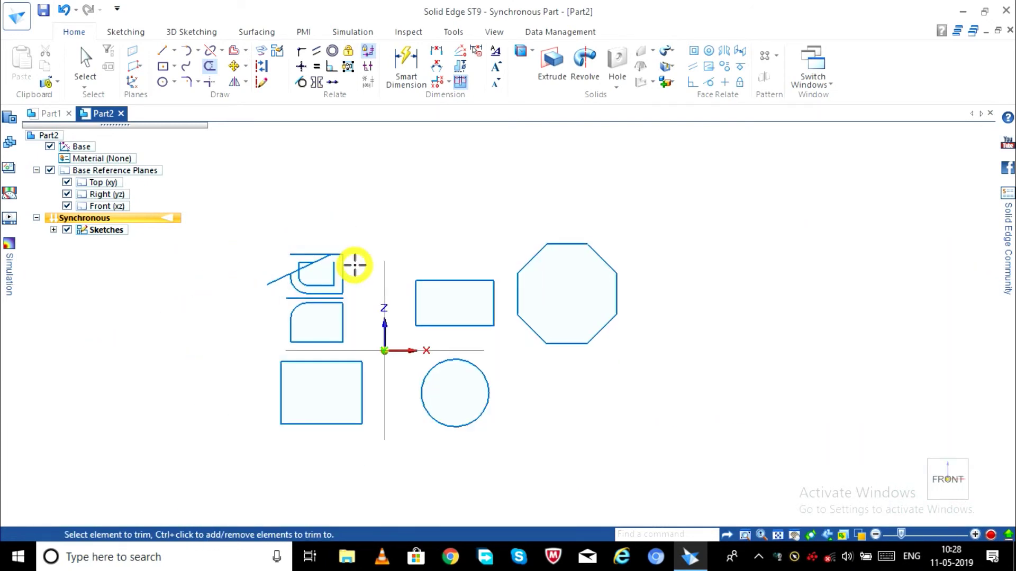
pyautogui.press('Escape')
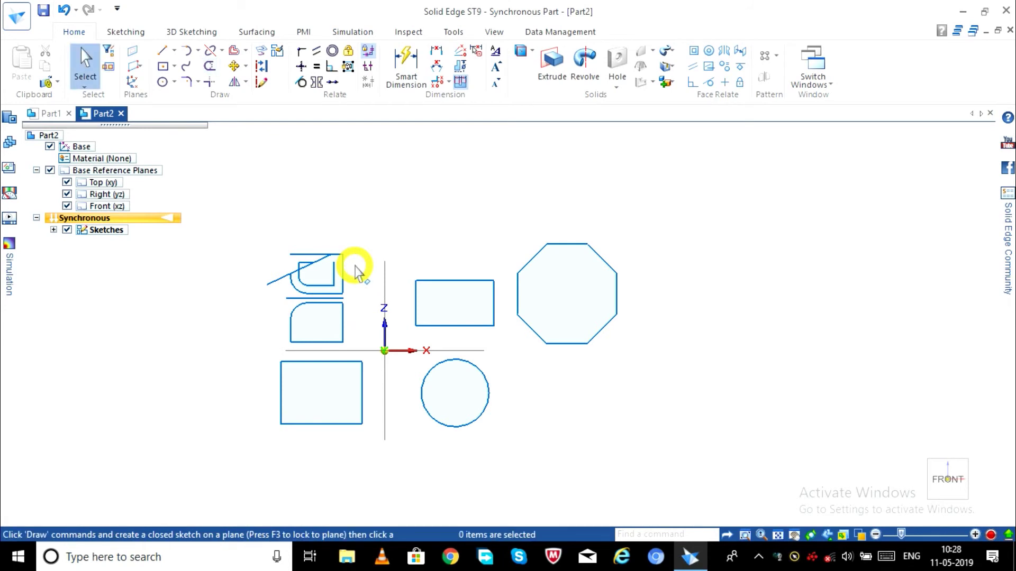
pyautogui.scroll(1, 302, 191)
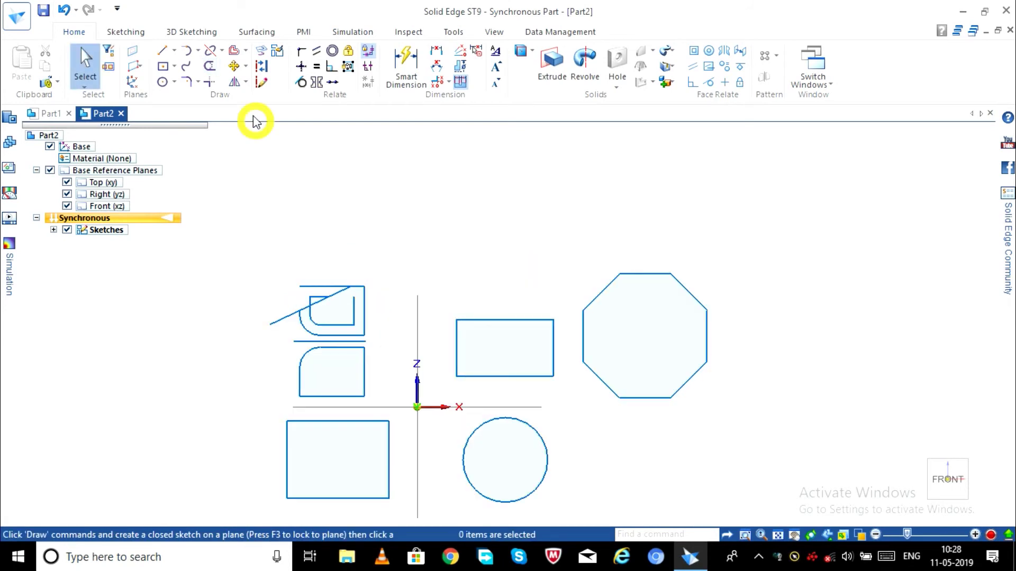
pyautogui.scroll(-1, 241, 205)
pyautogui.scroll(-1, 241, 204)
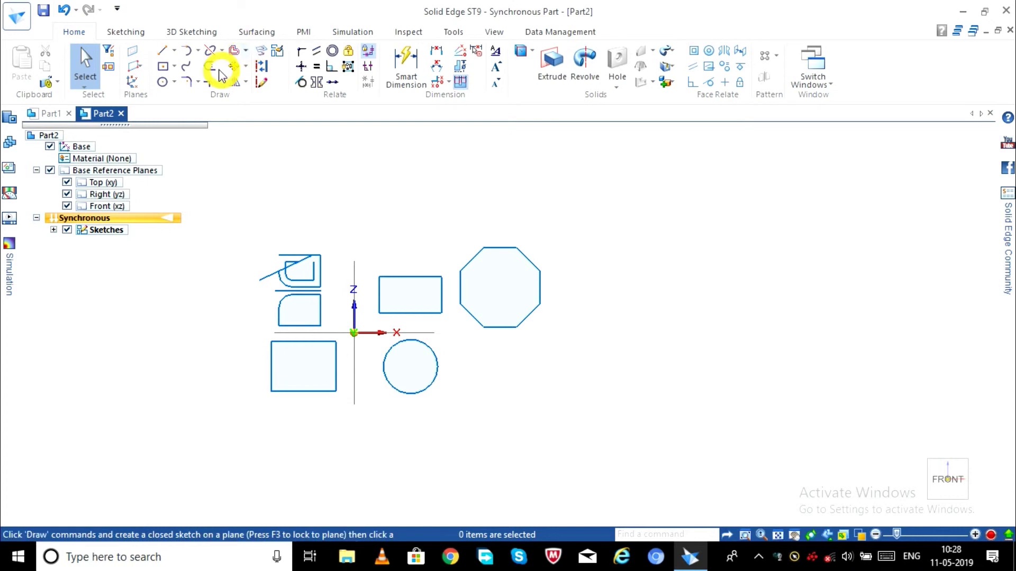
pyautogui.click(175, 84)
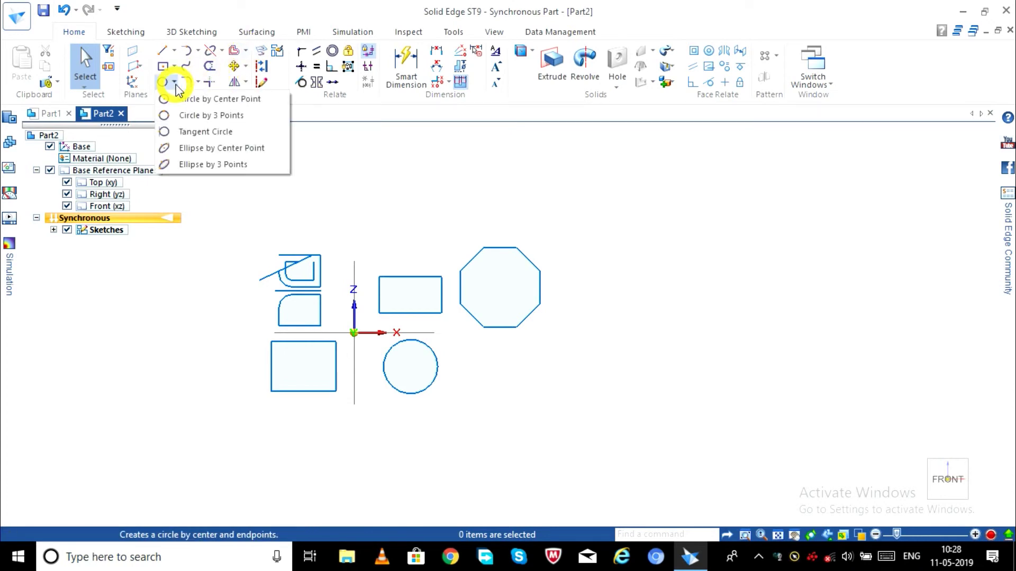
pyautogui.click(232, 115)
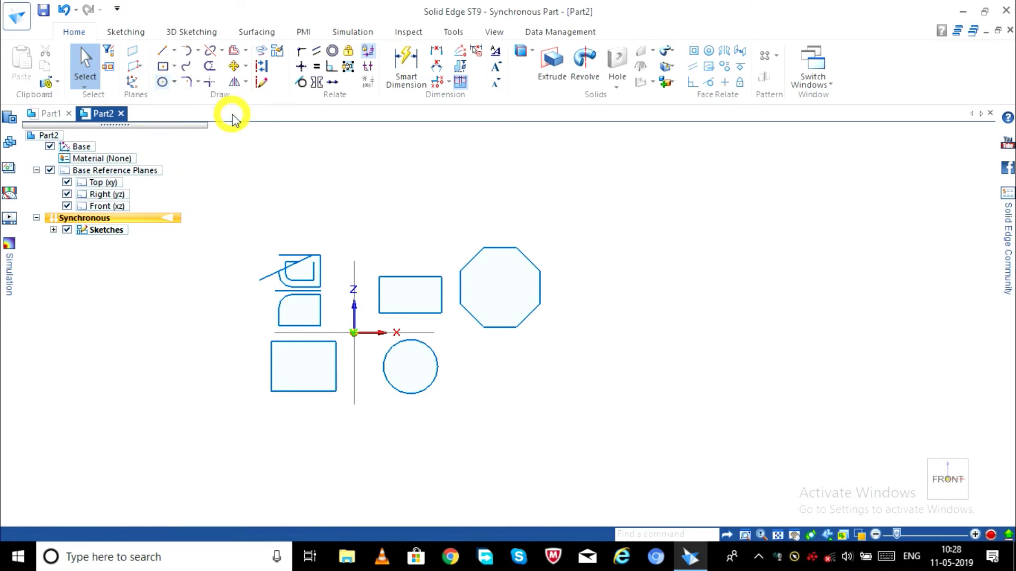
pyautogui.click(386, 207)
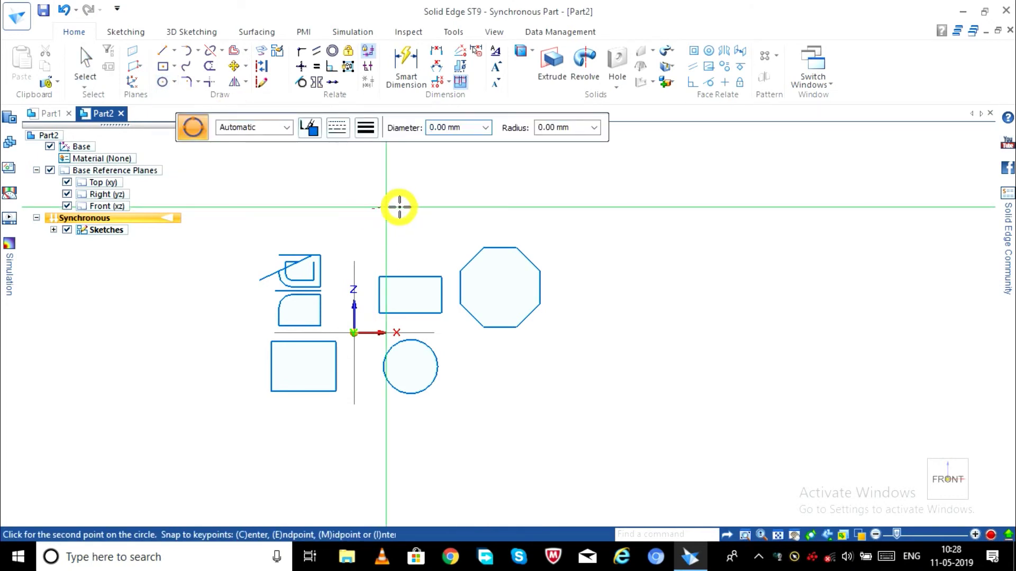
pyautogui.click(449, 187)
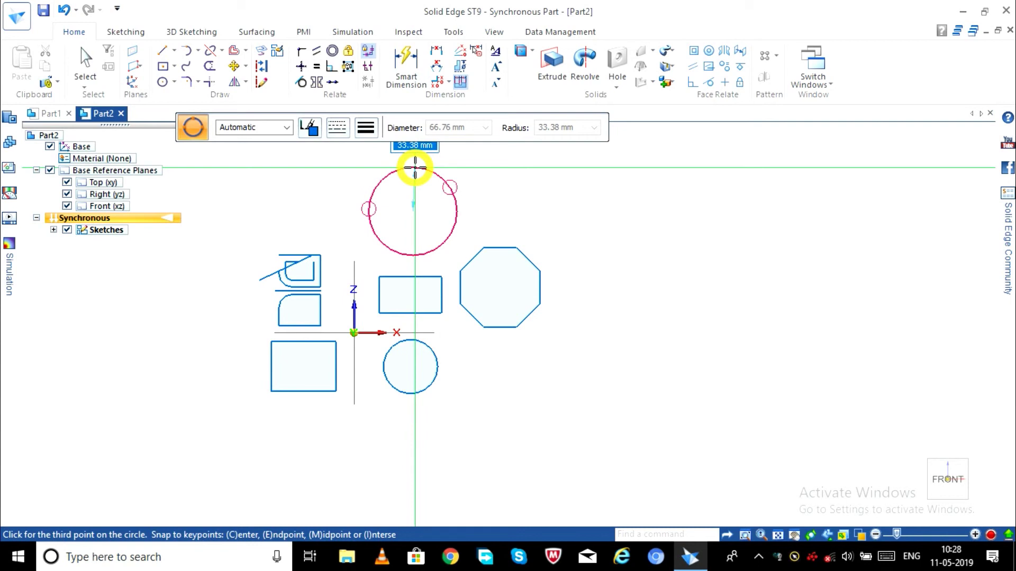
pyautogui.write('30')
pyautogui.press('Return')
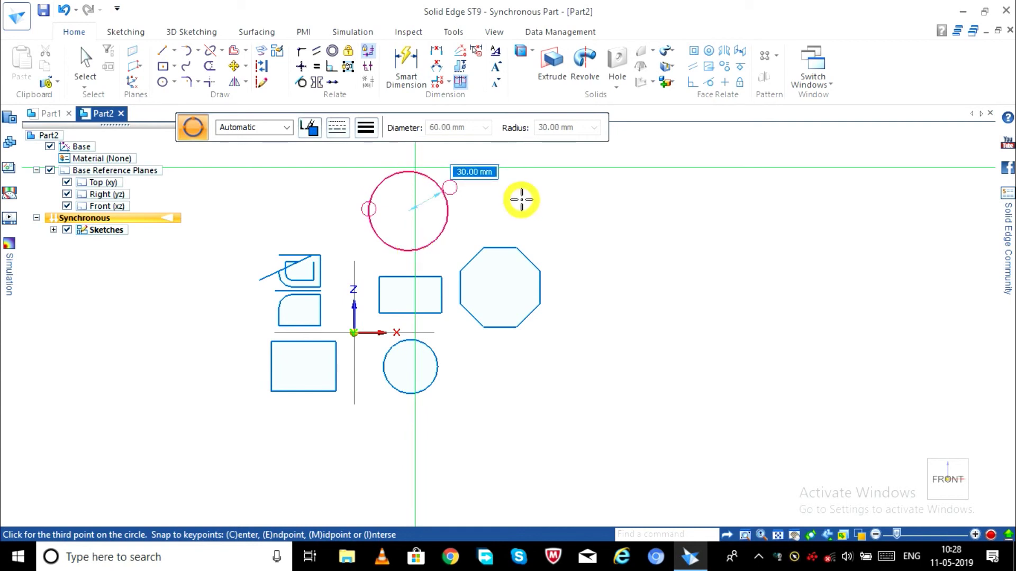
pyautogui.press('Escape')
pyautogui.press('Escape')
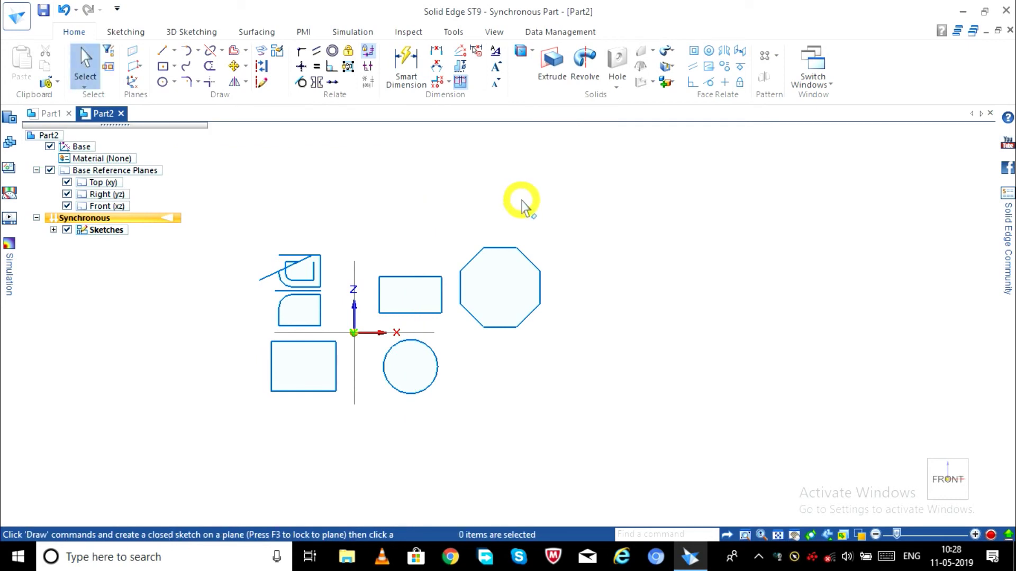